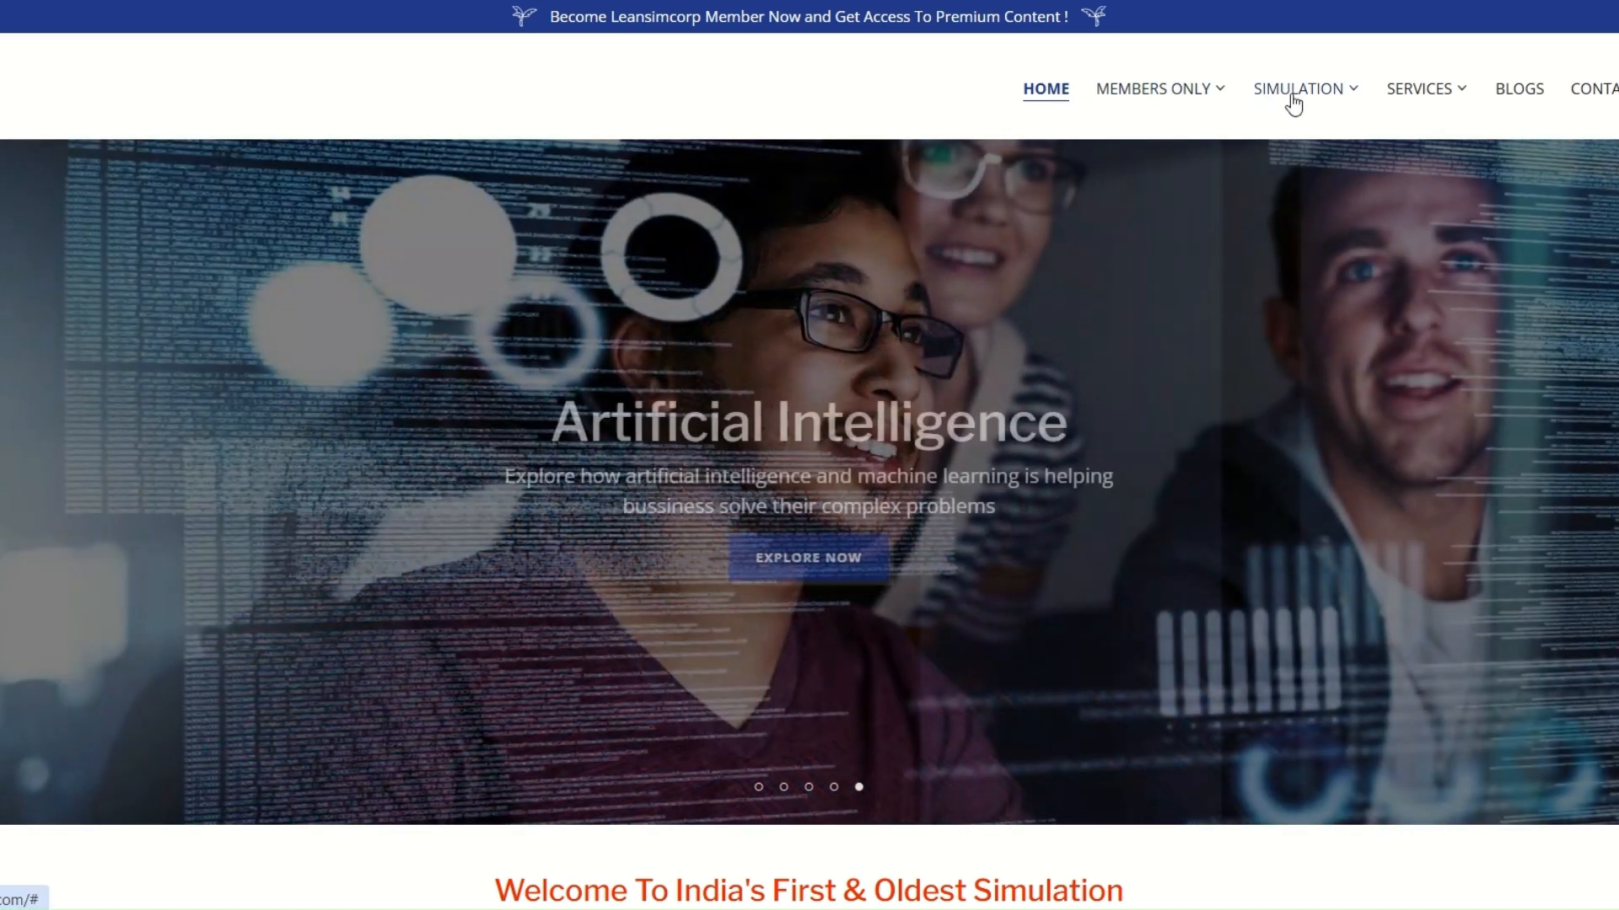
# - Open the website's FlexSim Simulation Solutions page, followed by the Member Home page
pyautogui.moveTo(1292, 96)
pyautogui.click(1310, 143)
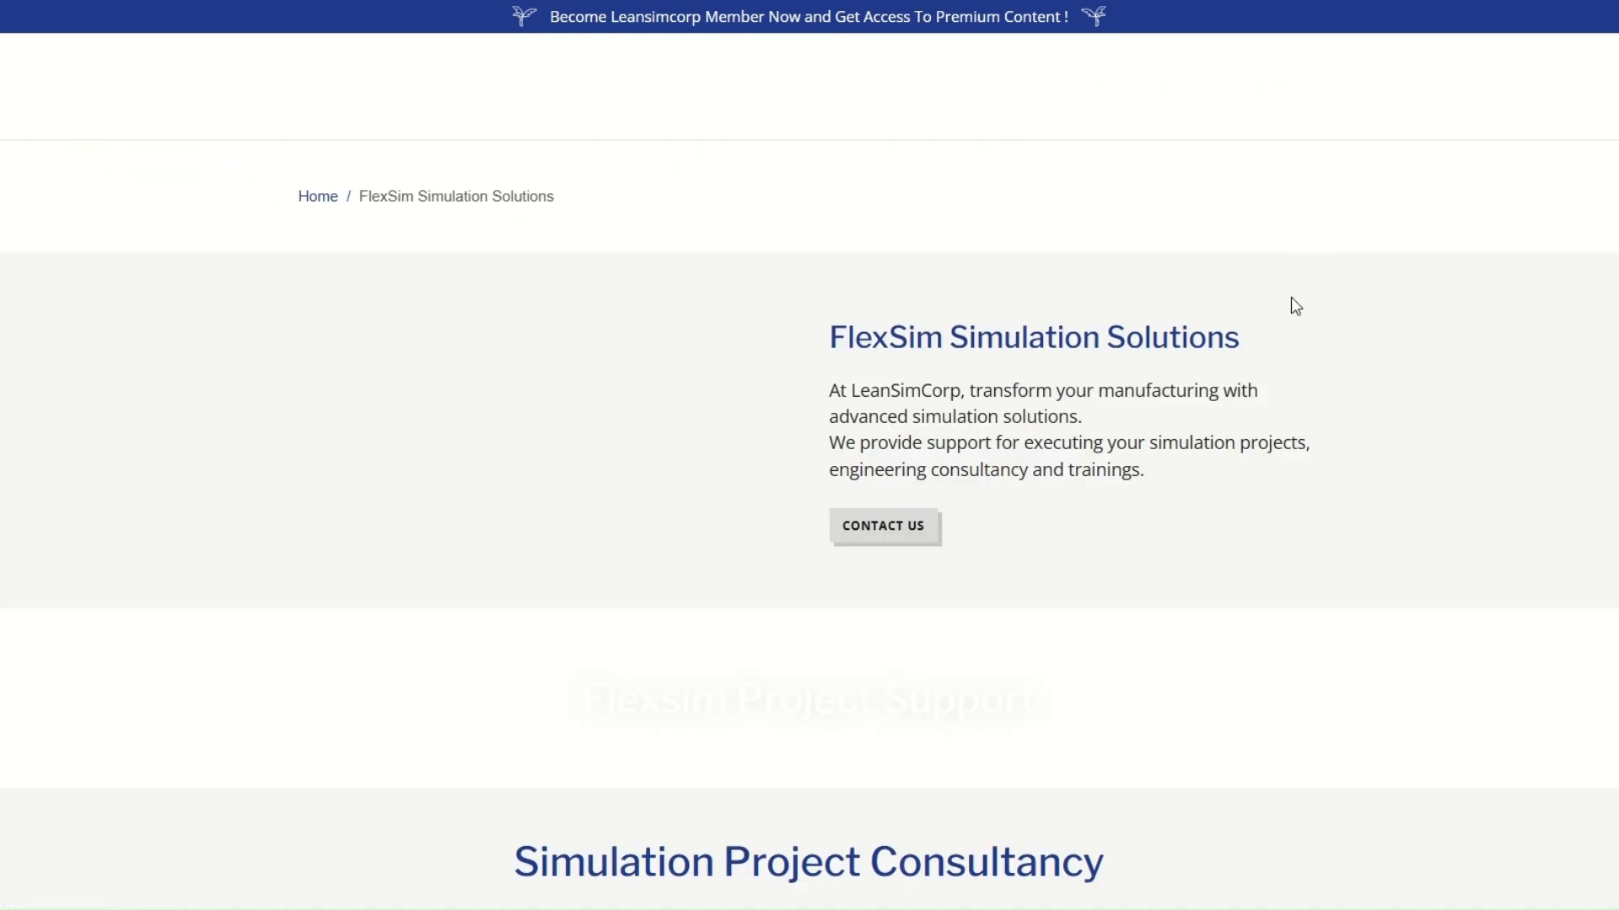
pyautogui.moveTo(1192, 90)
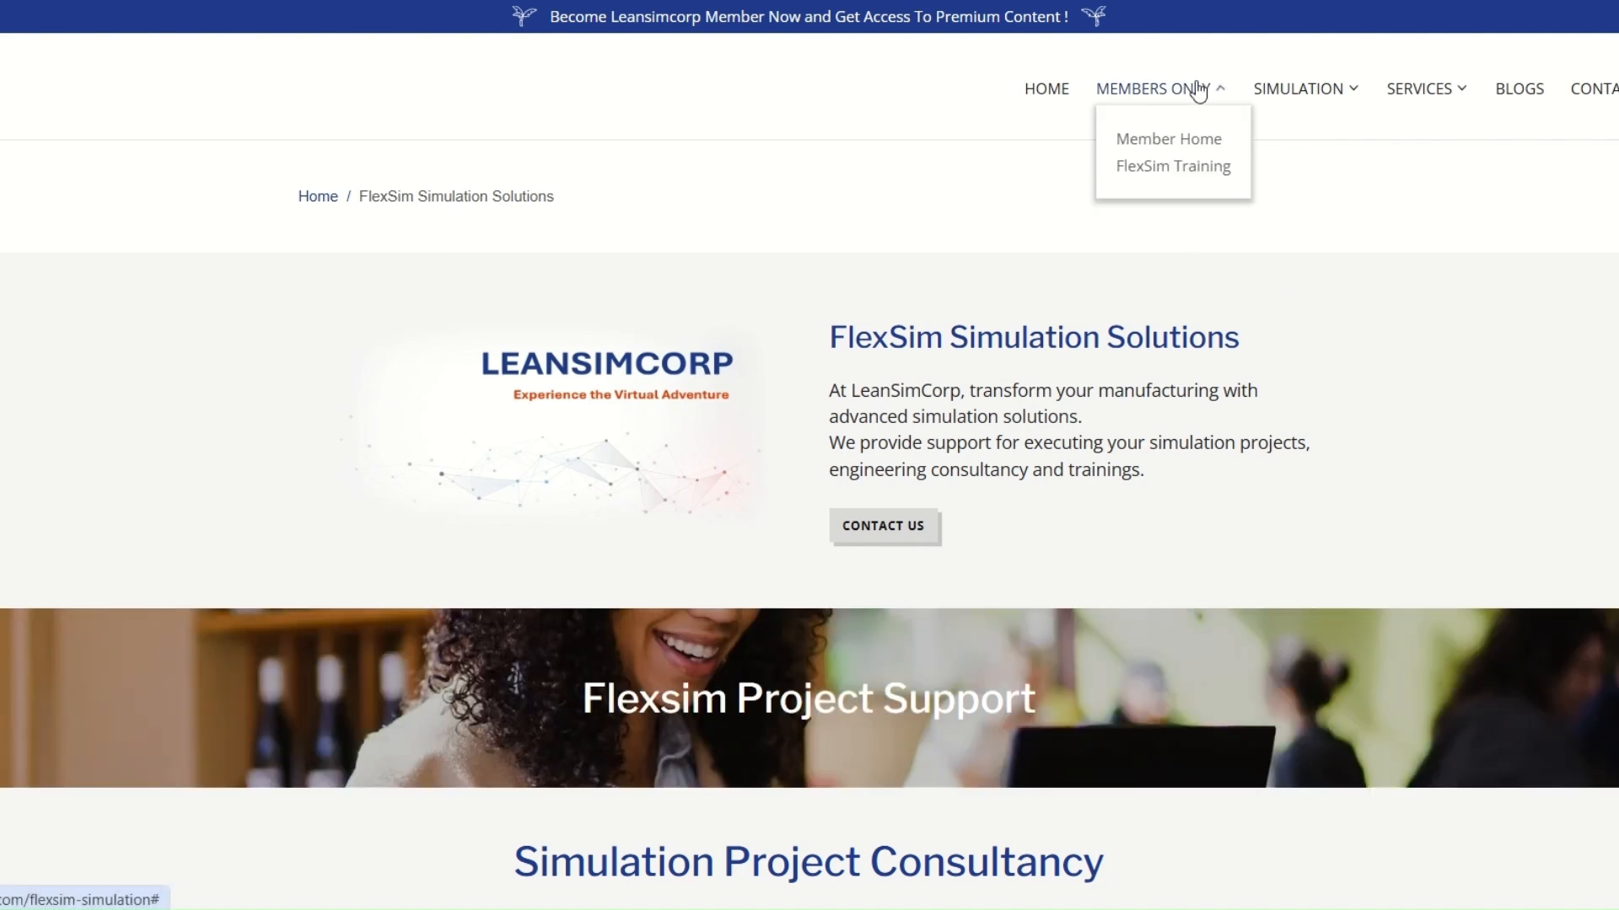
pyautogui.click(1171, 142)
# - Review the Member Benefits offerings on the Member Home page and return to the website's home page
pyautogui.scroll(-5, 1206, 357)
pyautogui.scroll(-3, 1205, 352)
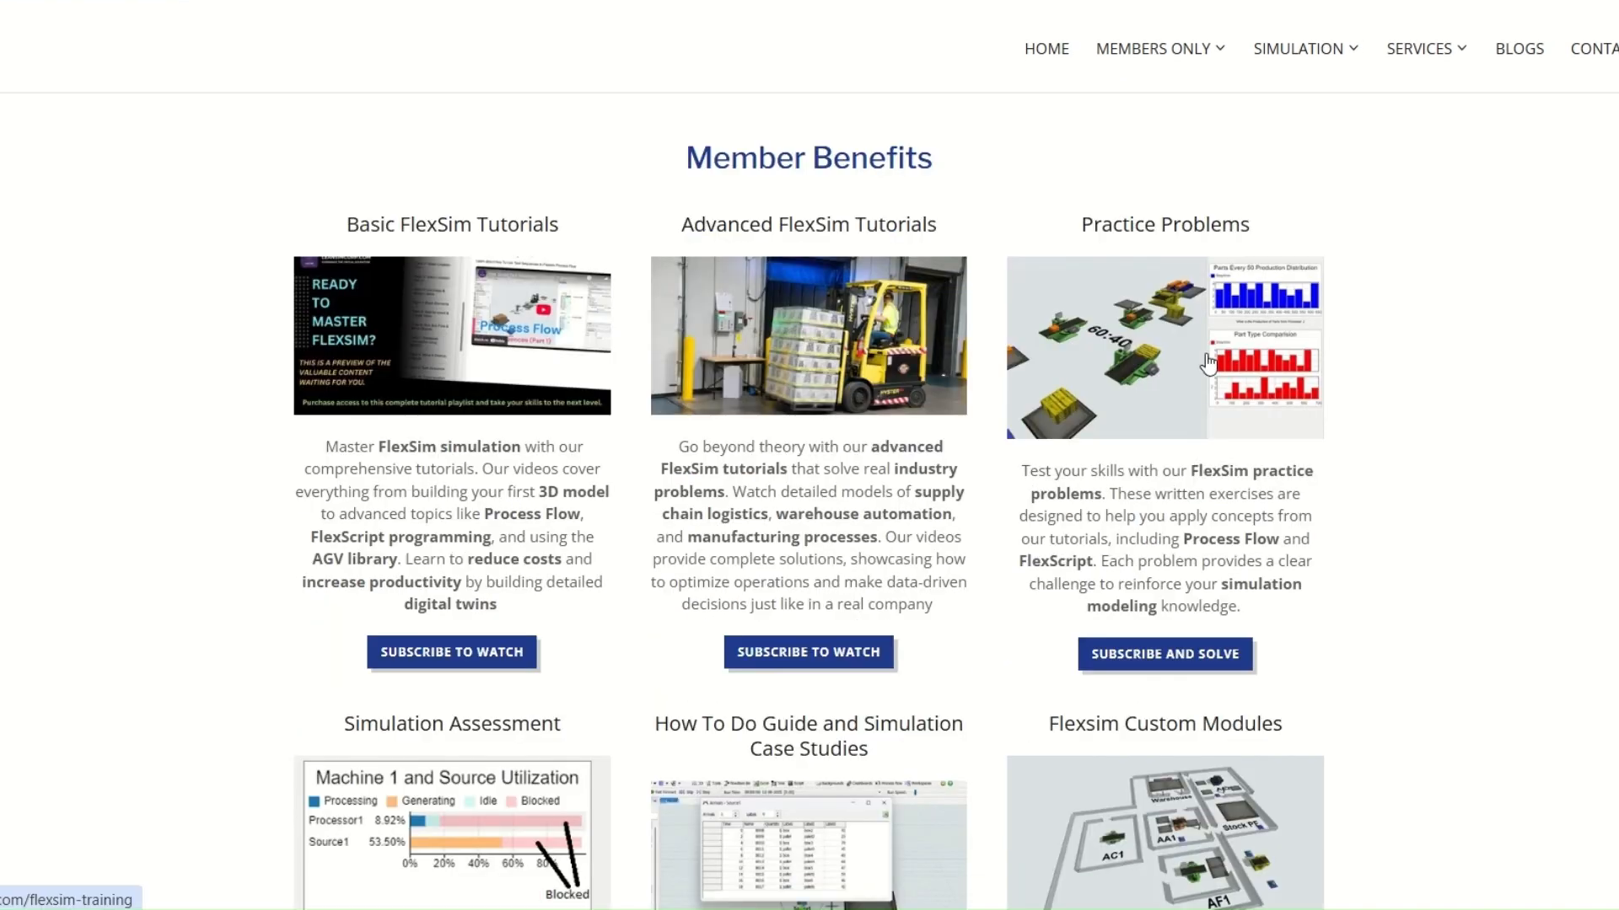
pyautogui.scroll(-11, 1208, 362)
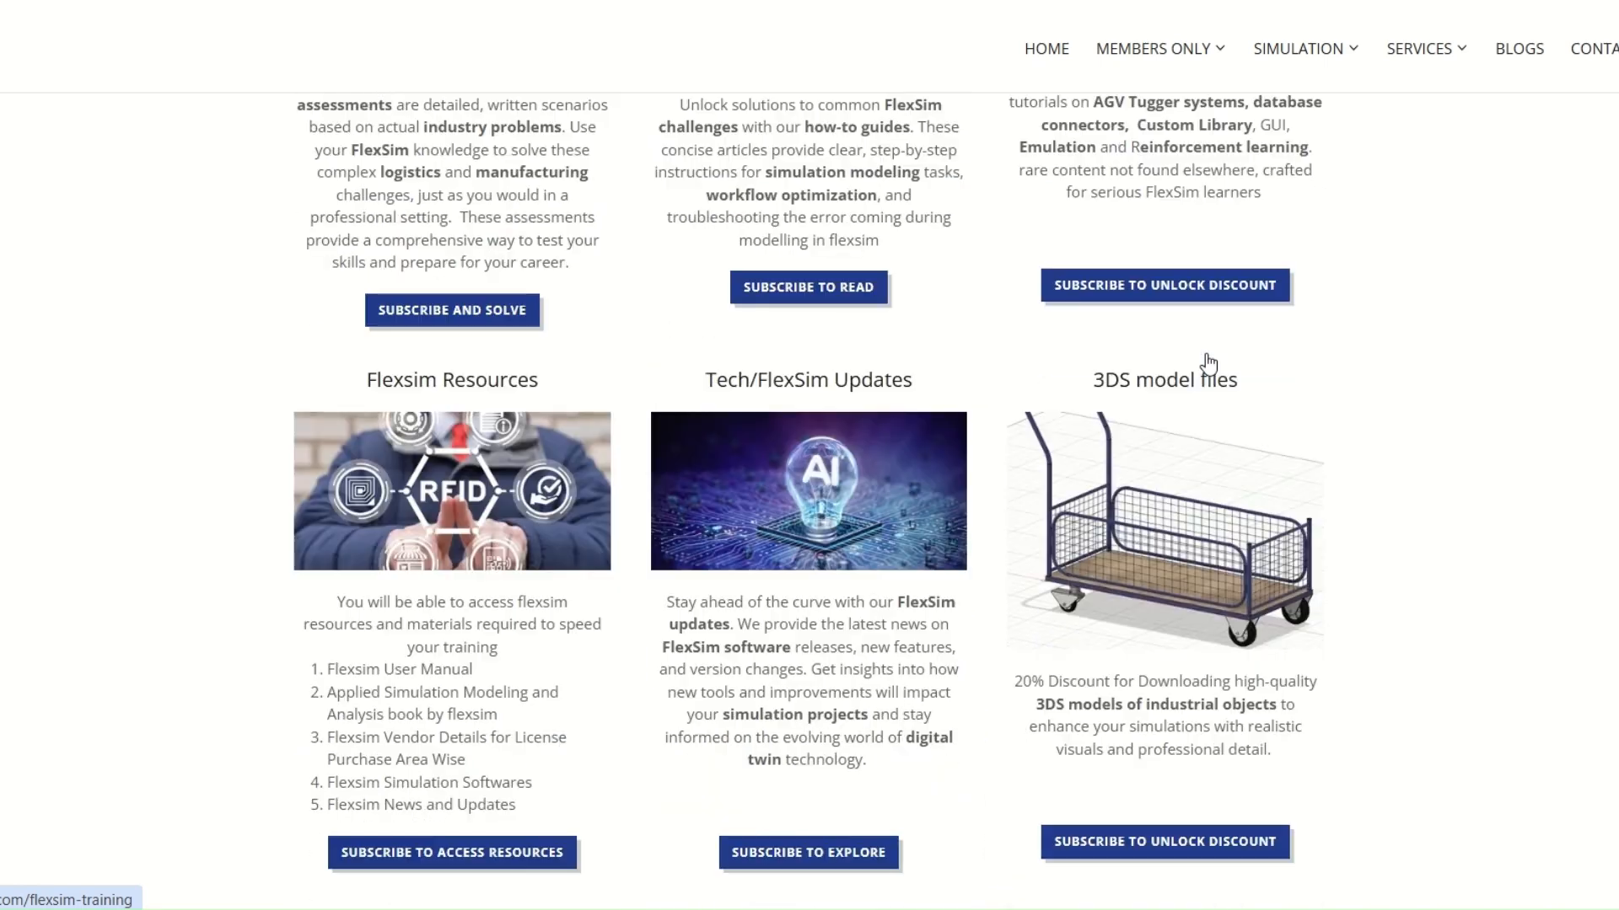
pyautogui.scroll(8, 1208, 362)
pyautogui.scroll(11, 1208, 362)
pyautogui.click(1048, 90)
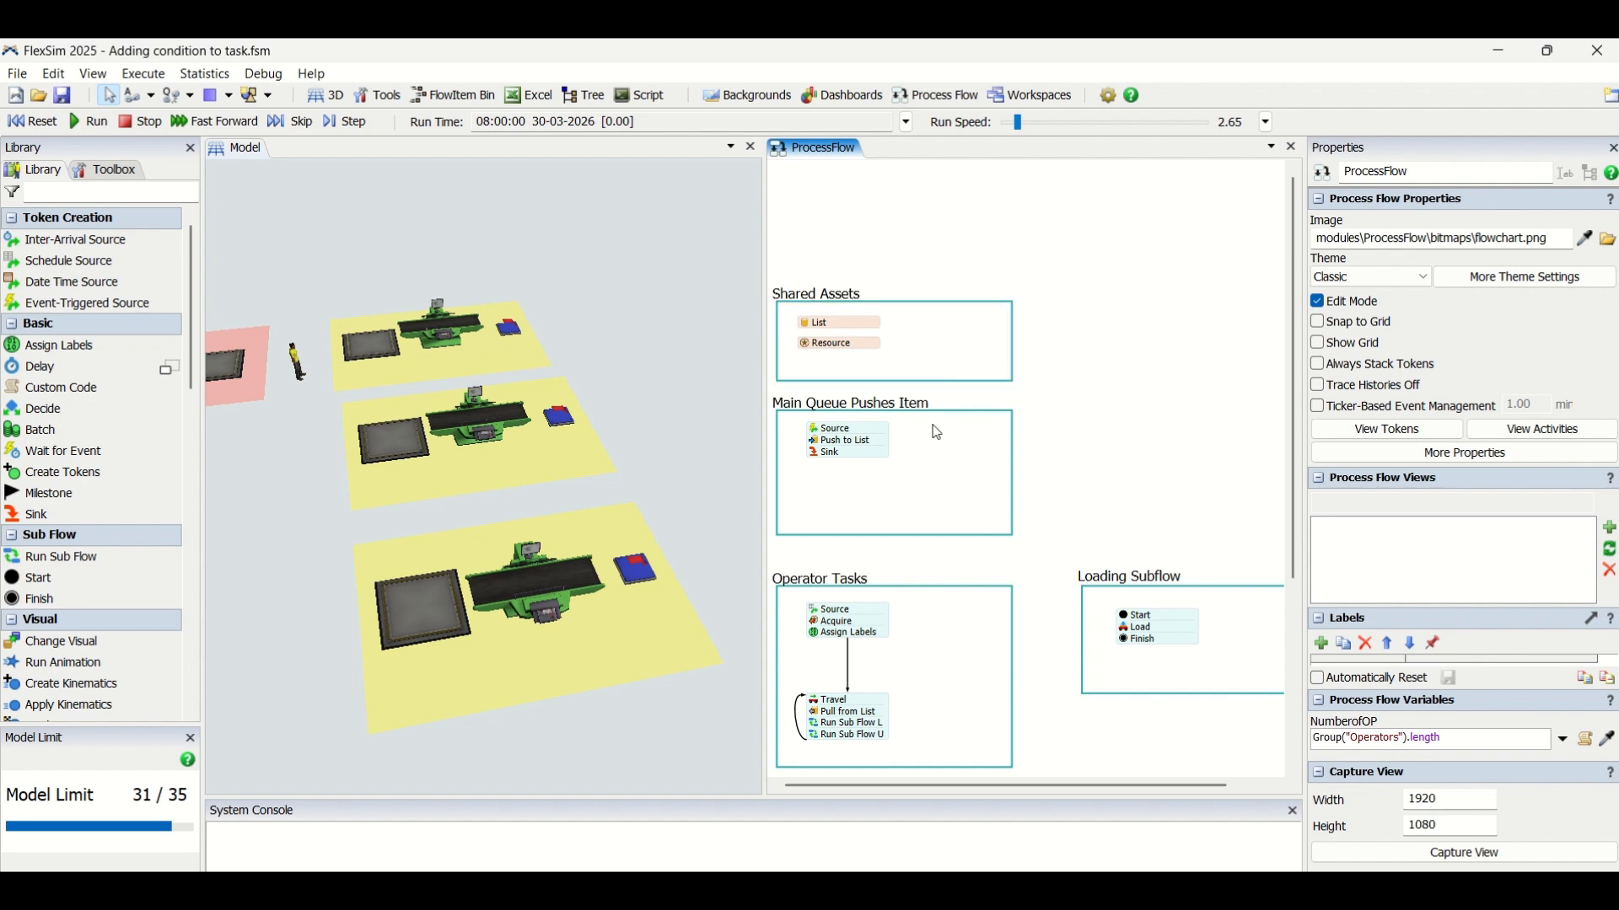
# - In FlexSim, survey the ProcessFlow from Shared Assets down to the Operator Tasks, Loading and Unloading Subflow containers
pyautogui.scroll(-3, 1060, 322)
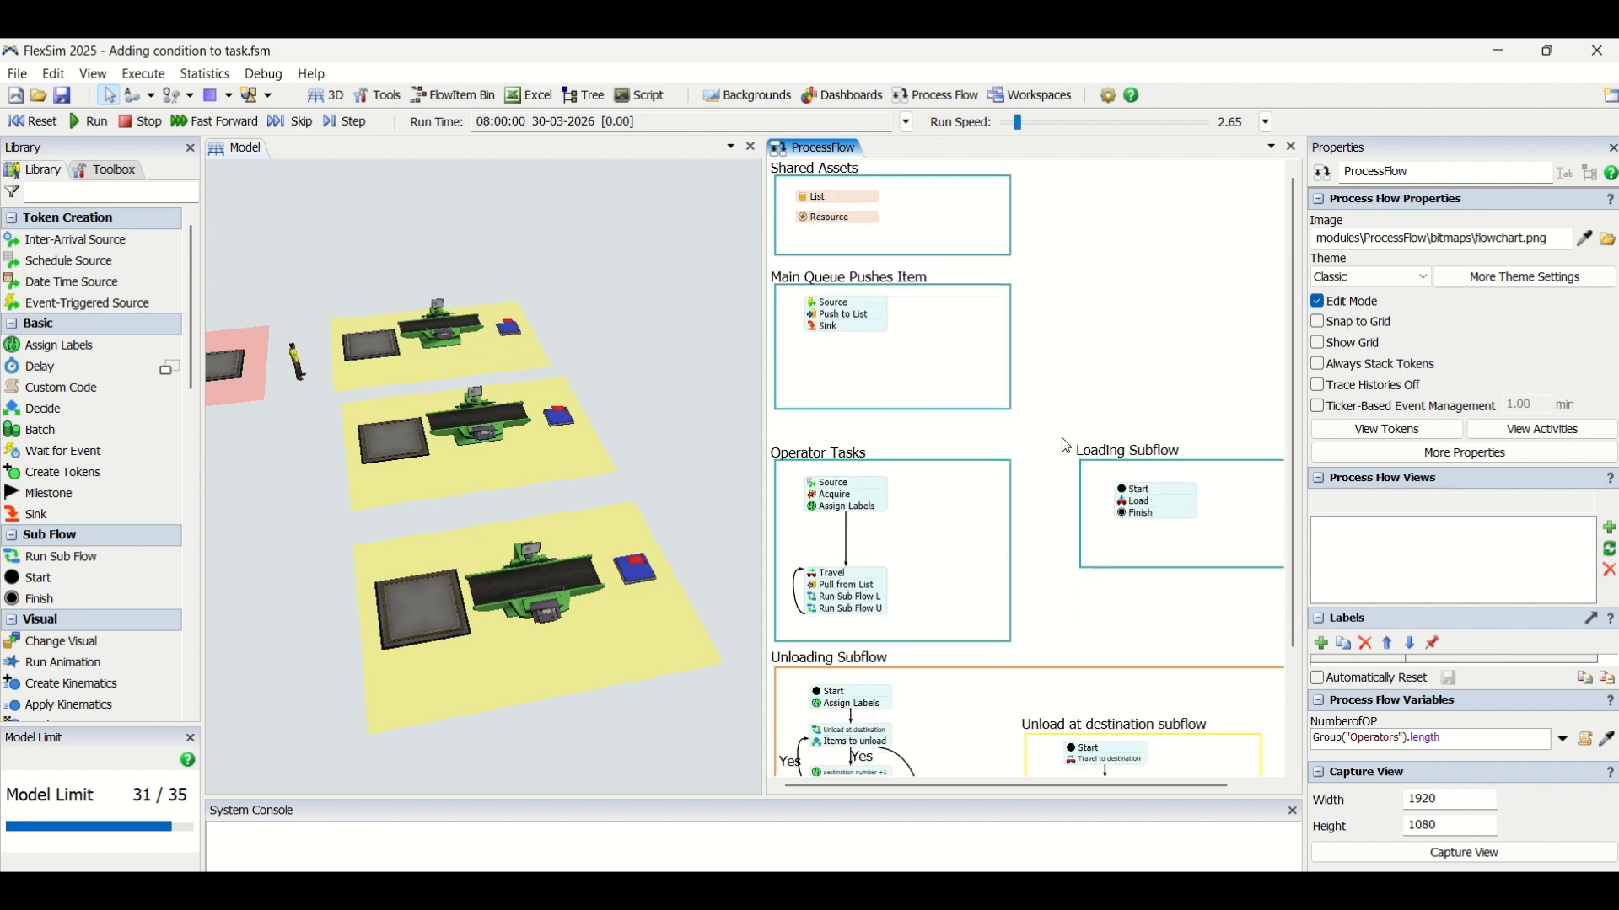
pyautogui.scroll(-1, 1063, 439)
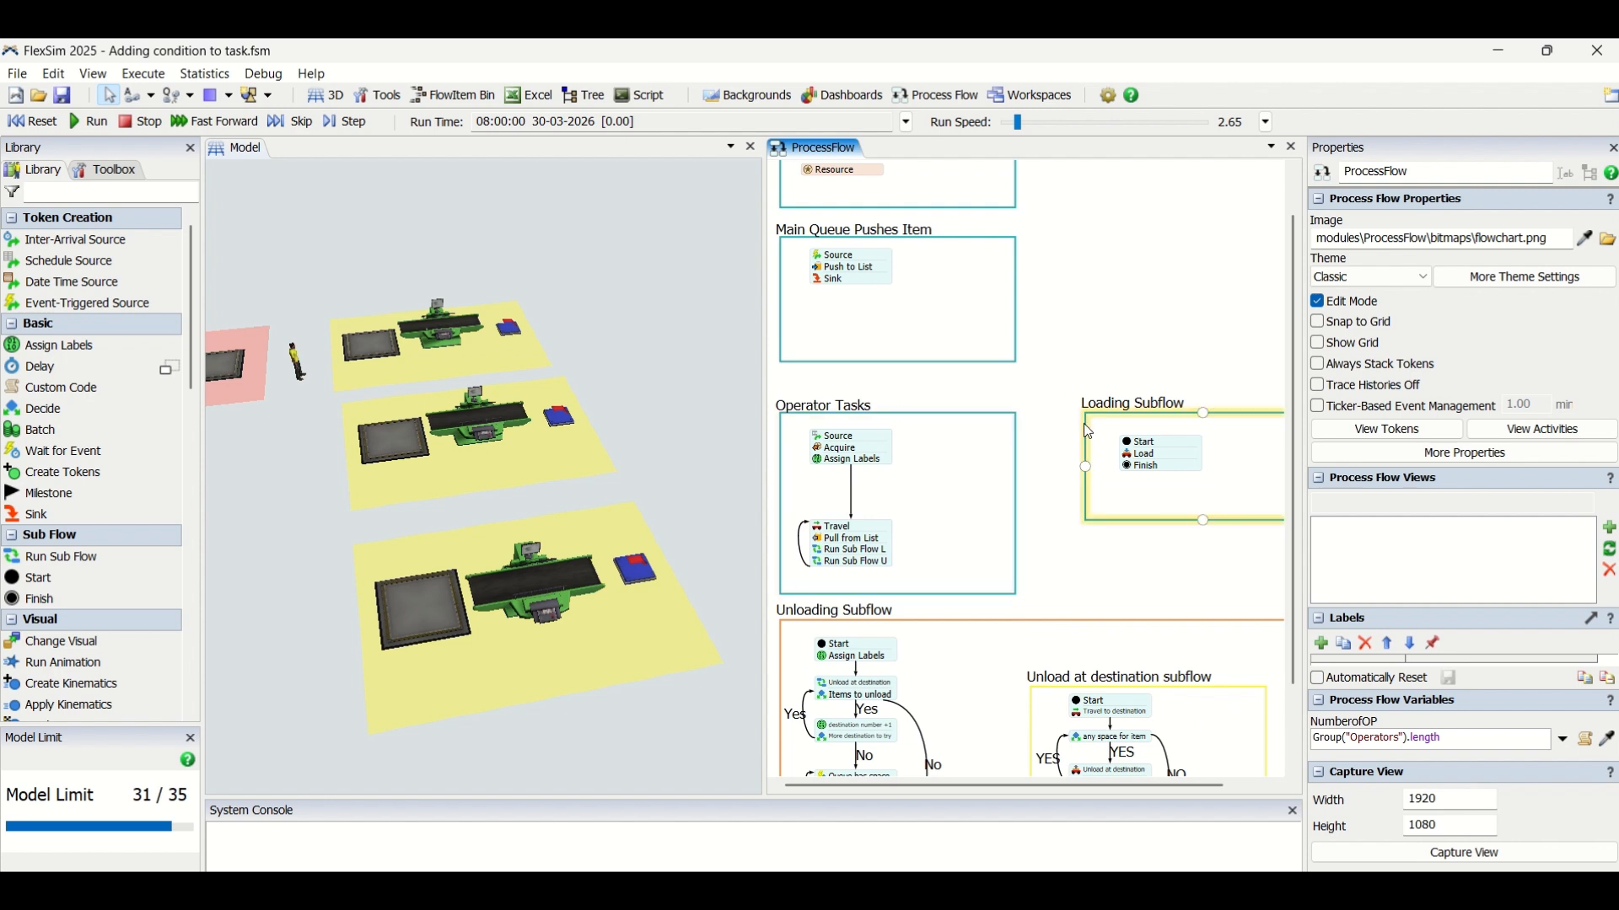
pyautogui.scroll(-3, 1044, 371)
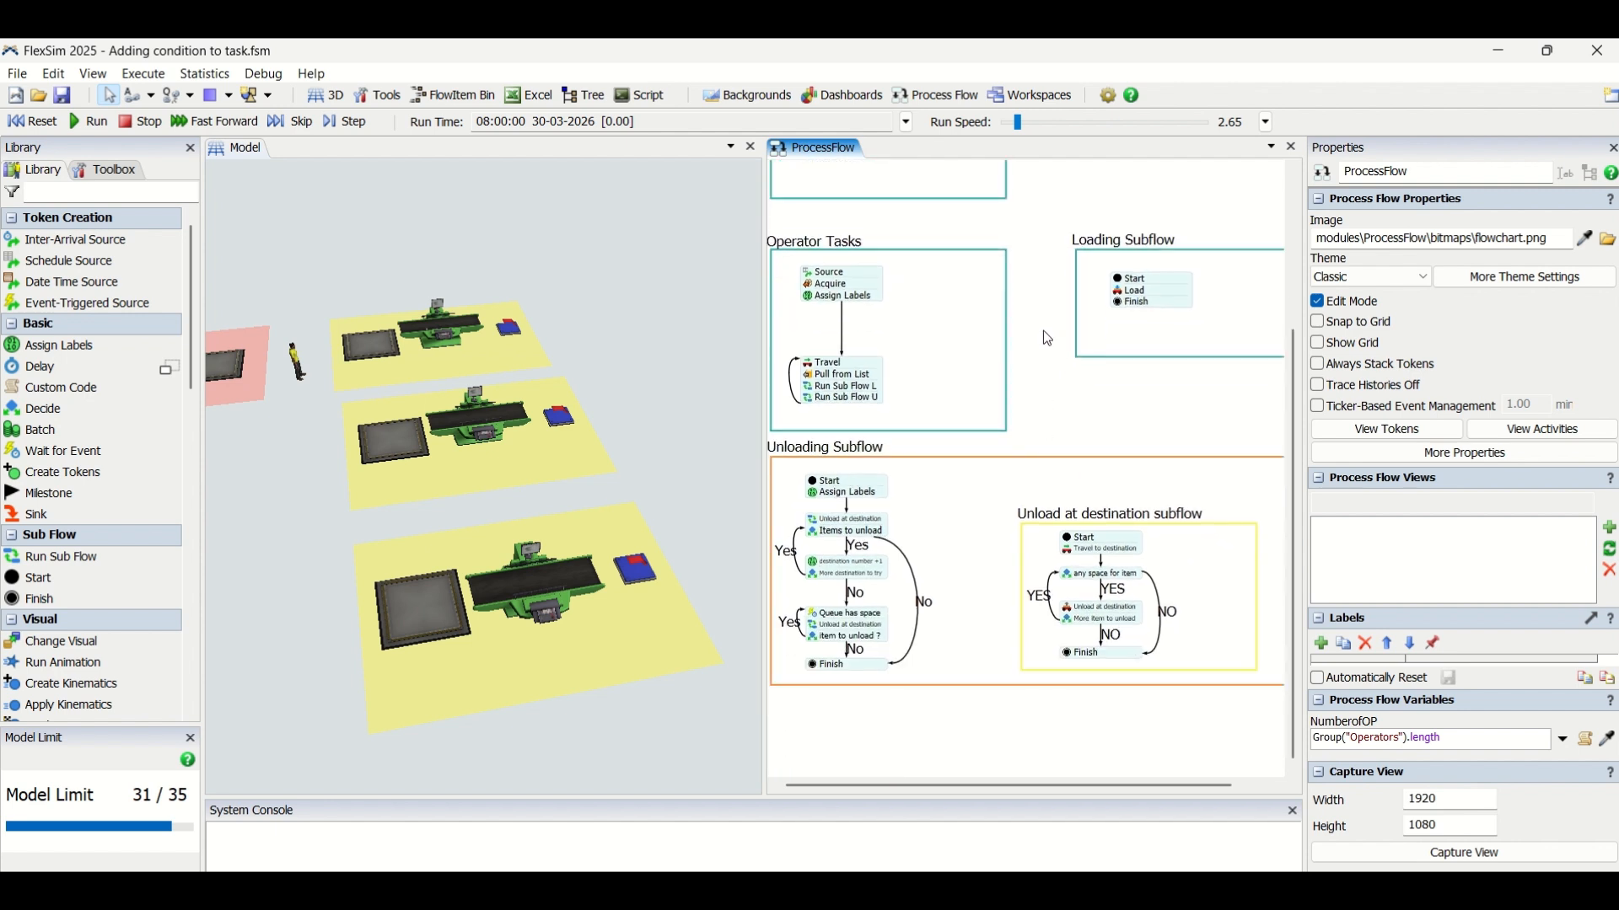
pyautogui.moveTo(1044, 331); pyautogui.dragTo(1059, 332)
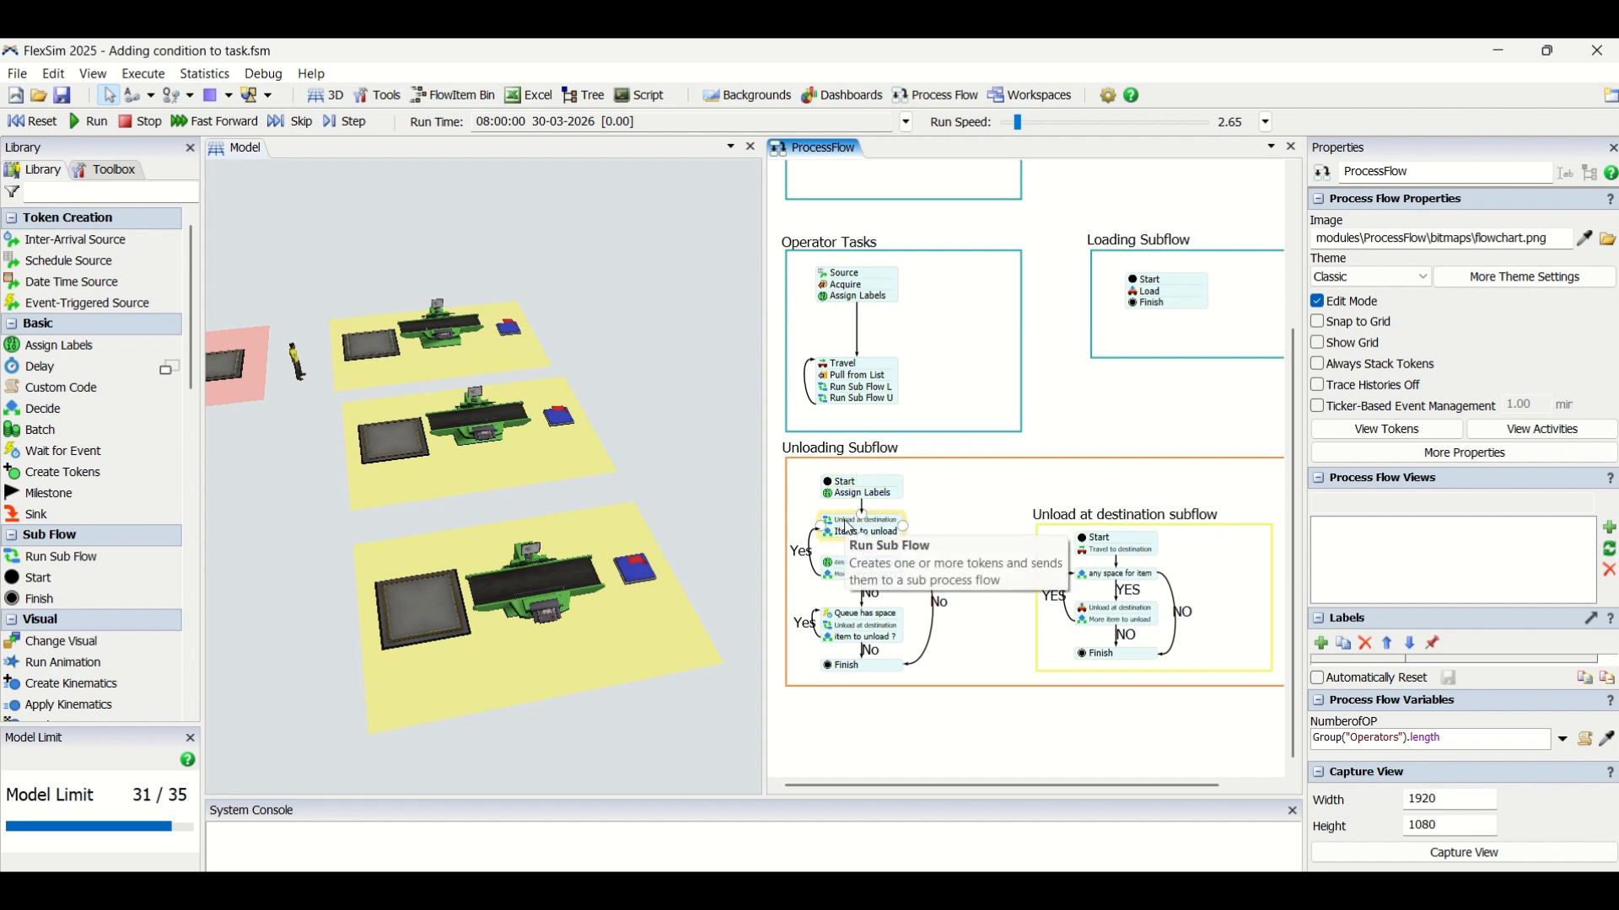
# - Examine the Unloading Subflow's activities and its Yes/No decision branches from Start to Finish
pyautogui.scroll(5, 897, 657)
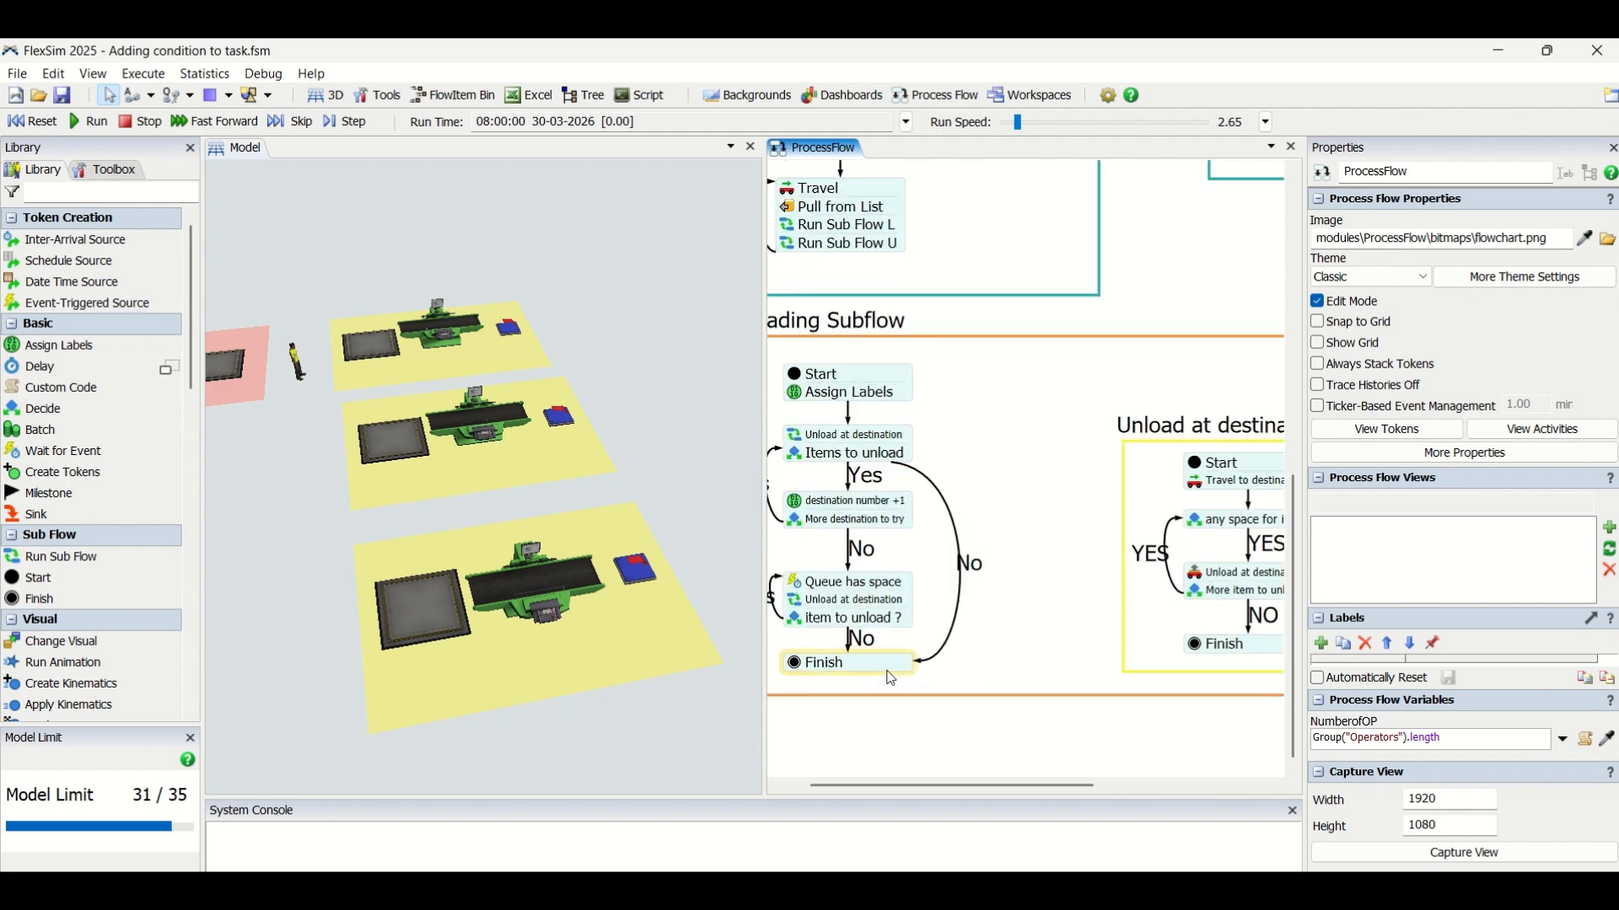
pyautogui.scroll(-4, 1256, 346)
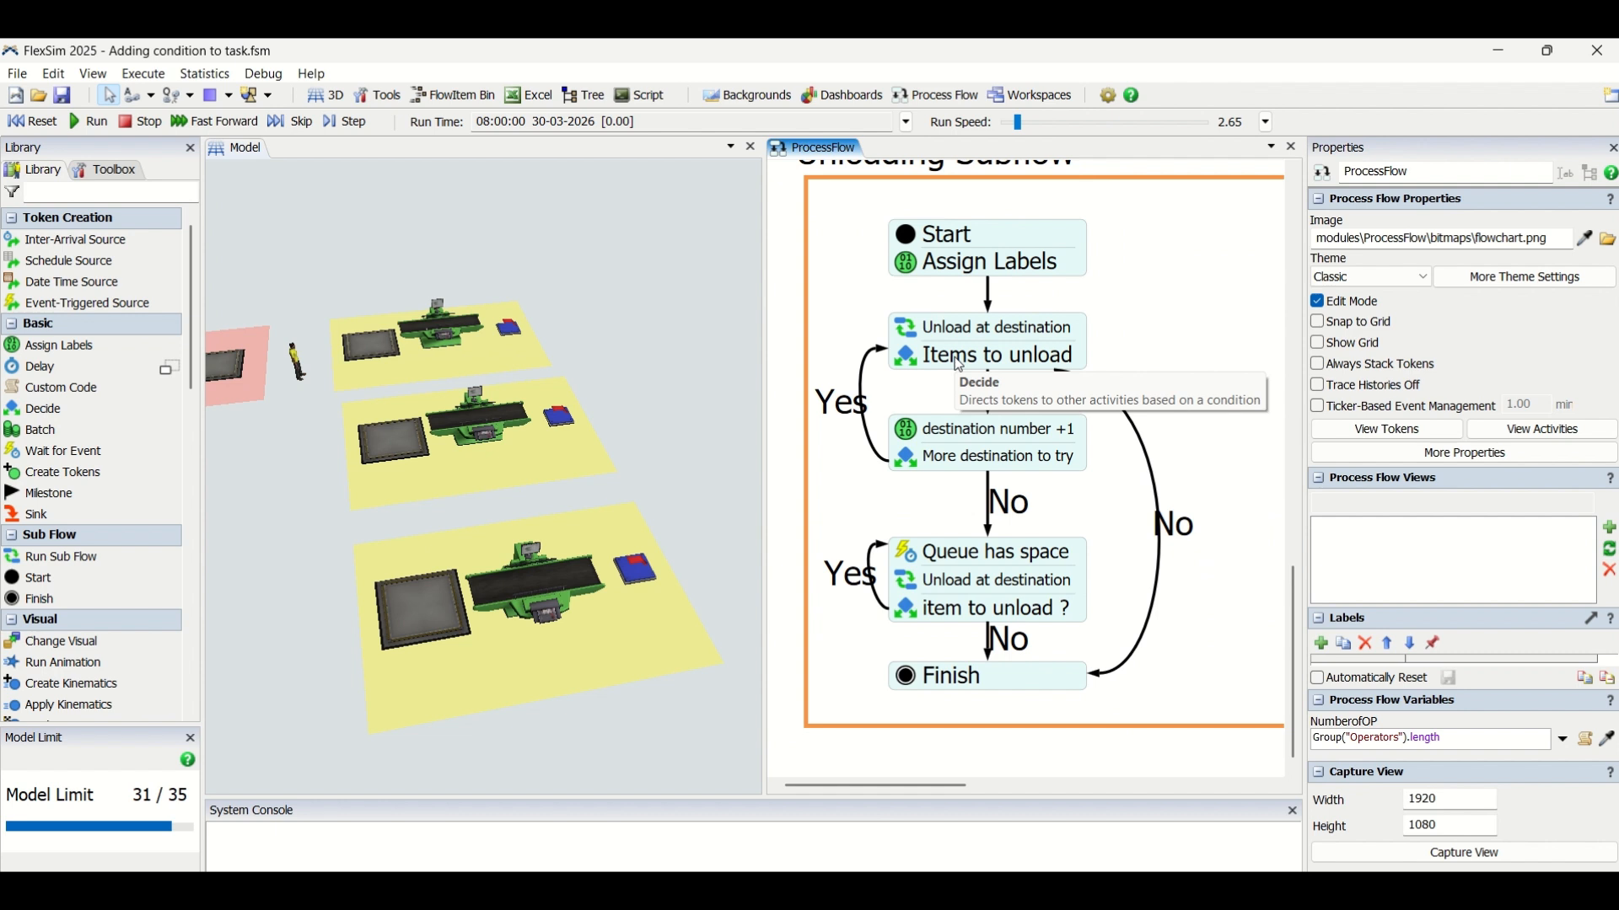
pyautogui.click(1039, 445)
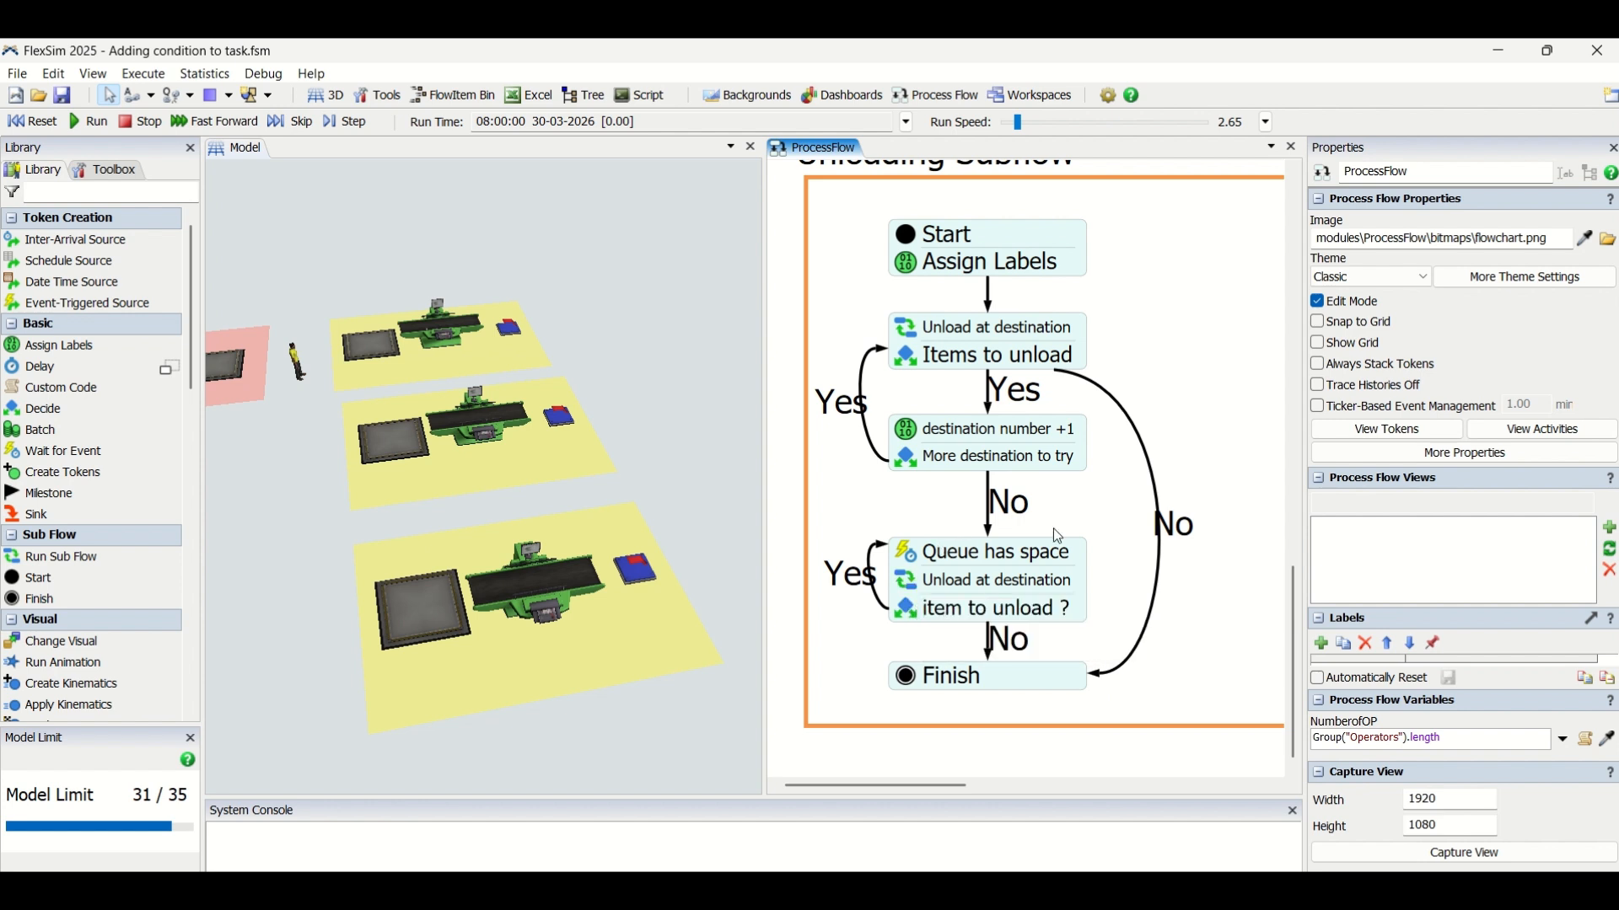
pyautogui.scroll(-1, 1117, 477)
pyautogui.moveTo(1228, 389); pyautogui.dragTo(1133, 393)
pyautogui.scroll(-1, 1134, 393)
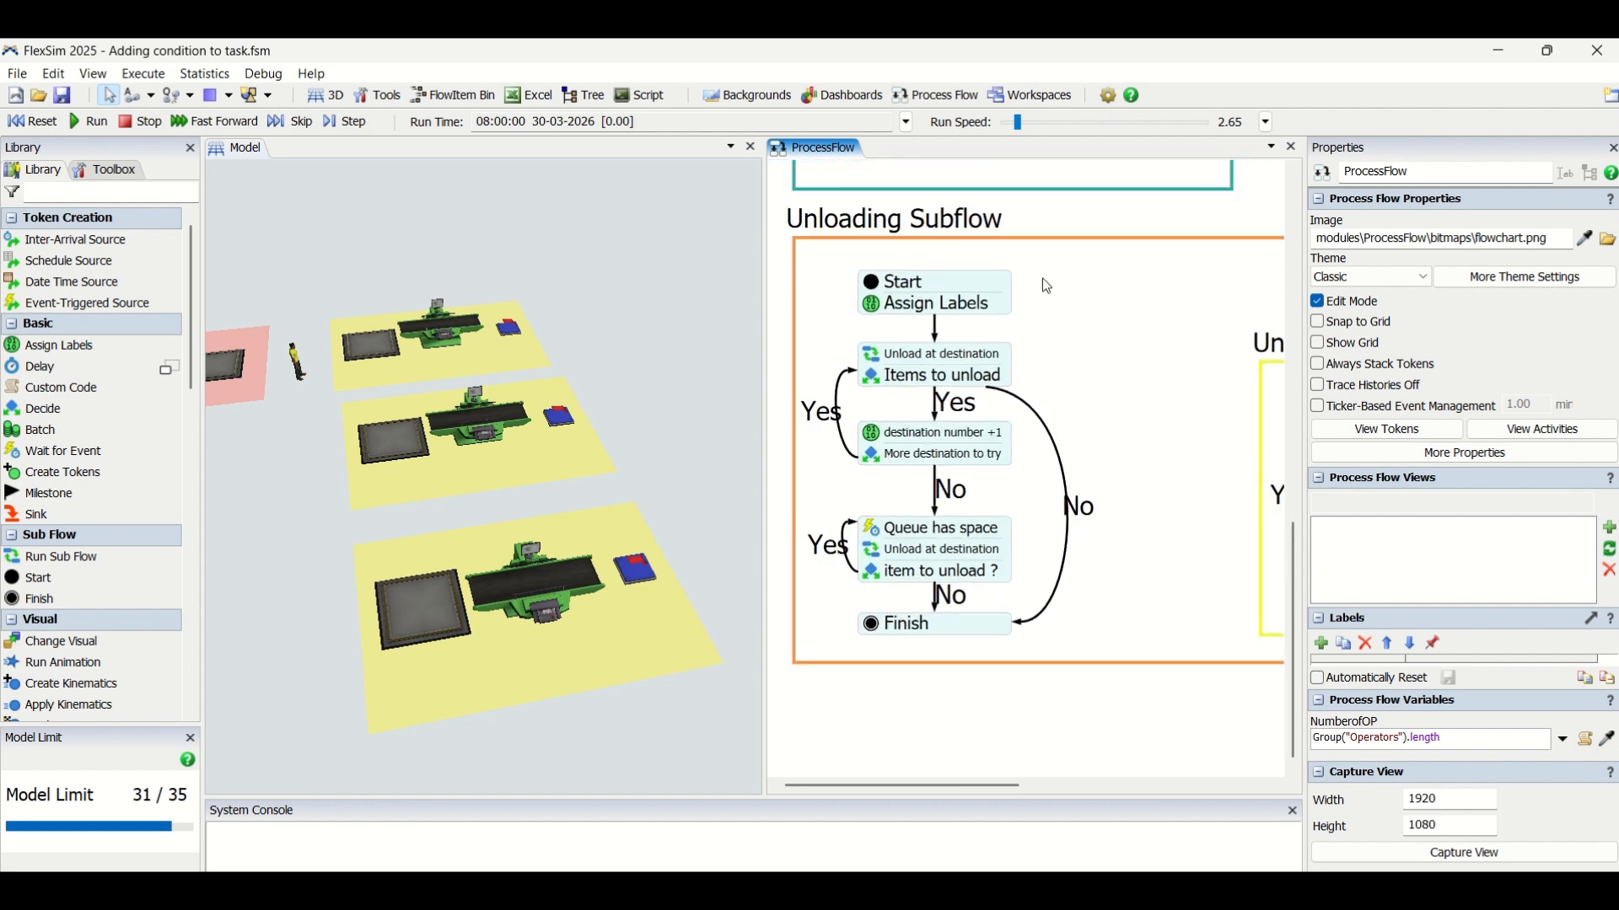
pyautogui.click(1065, 552)
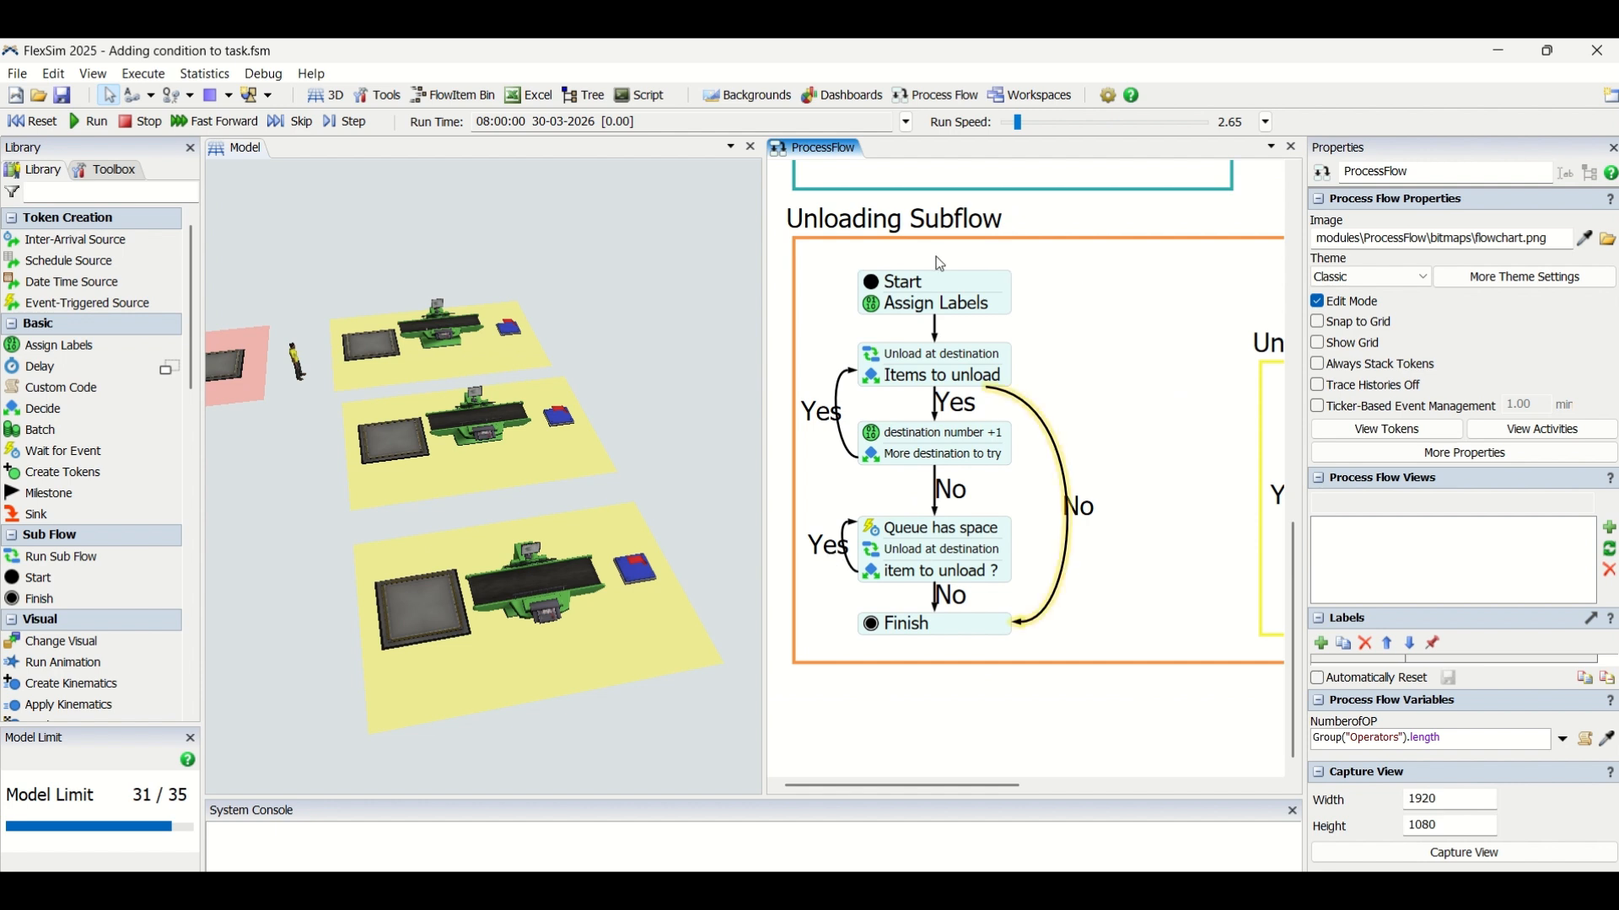
# - Examine the decision loop inside the Unload at destination subflow, from Start to Finish
pyautogui.moveTo(1135, 358); pyautogui.dragTo(812, 375)
pyautogui.scroll(-1, 879, 325)
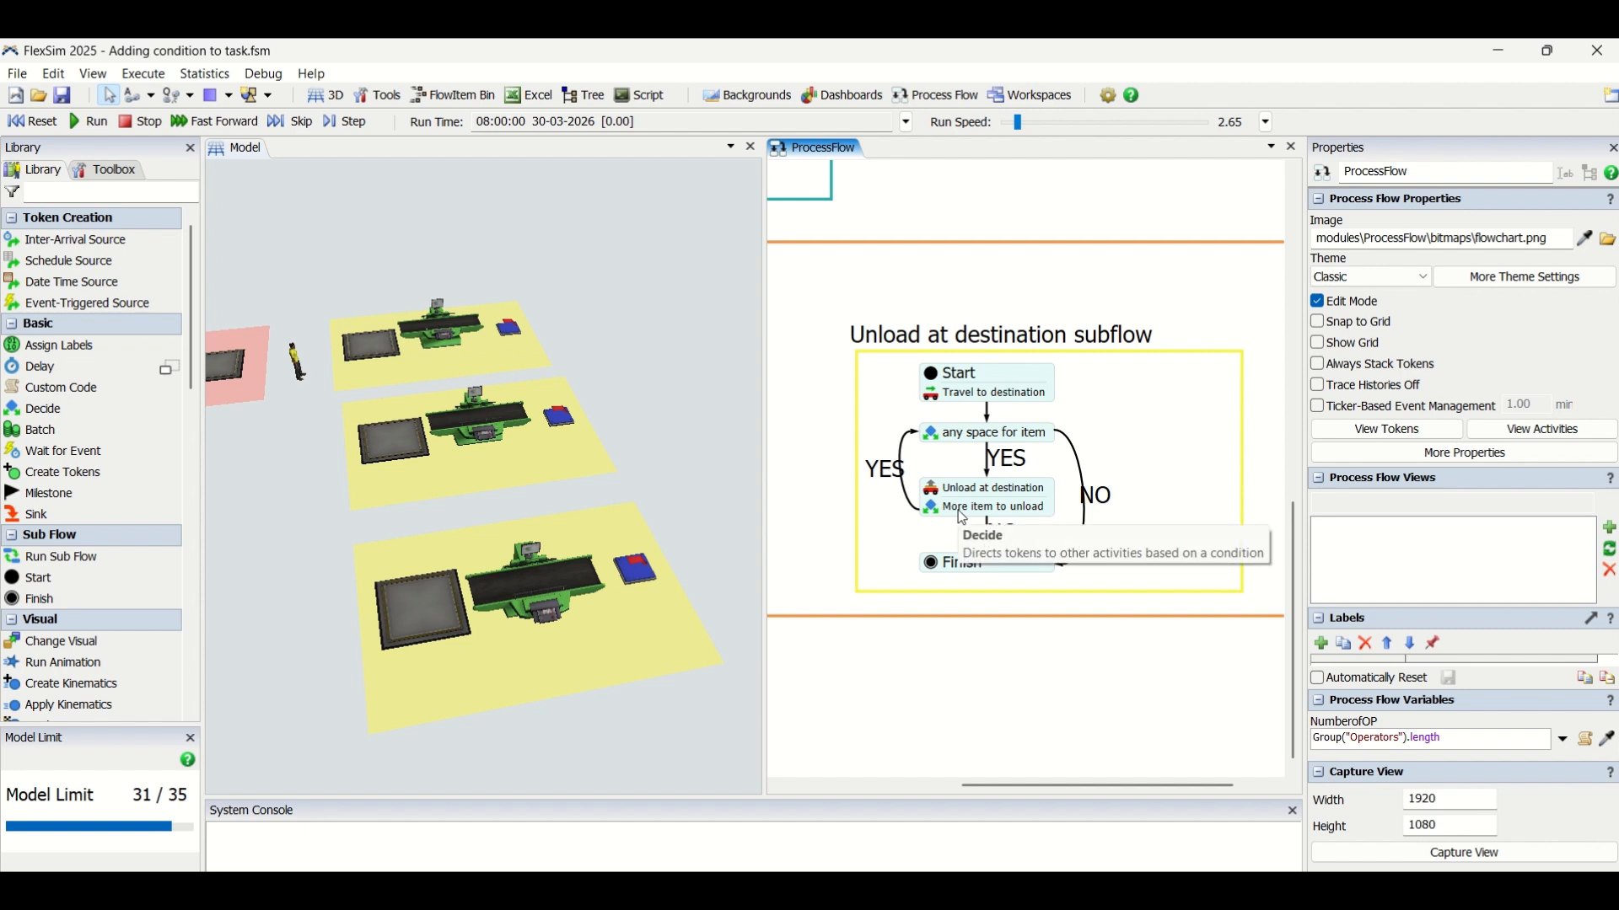
pyautogui.scroll(-5, 1029, 649)
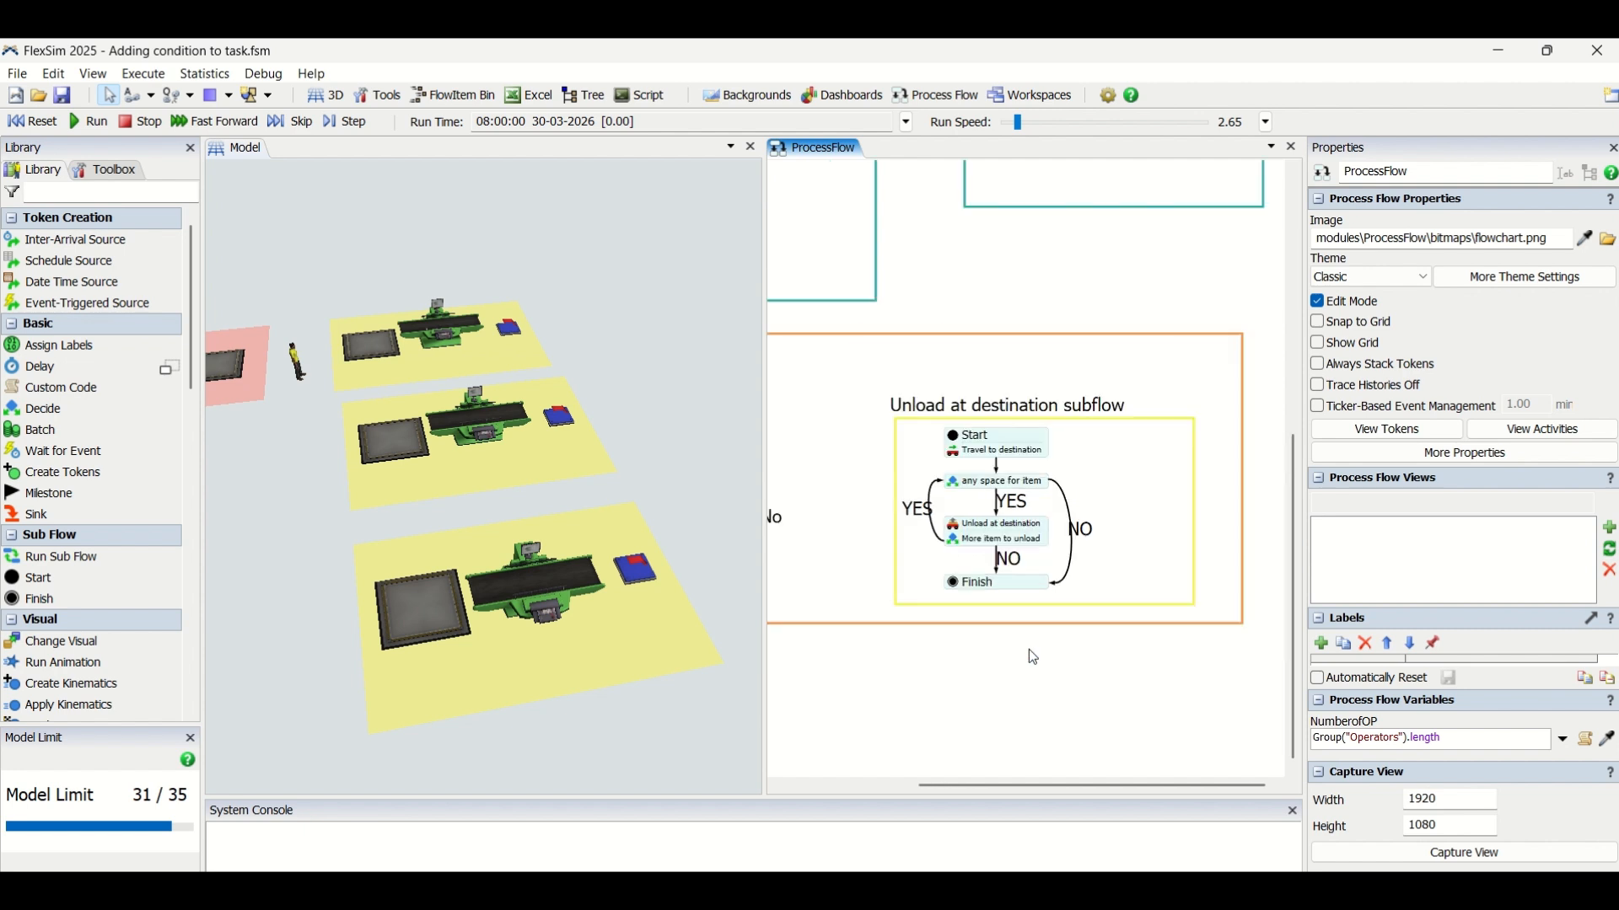
pyautogui.moveTo(1107, 684); pyautogui.dragTo(1043, 684)
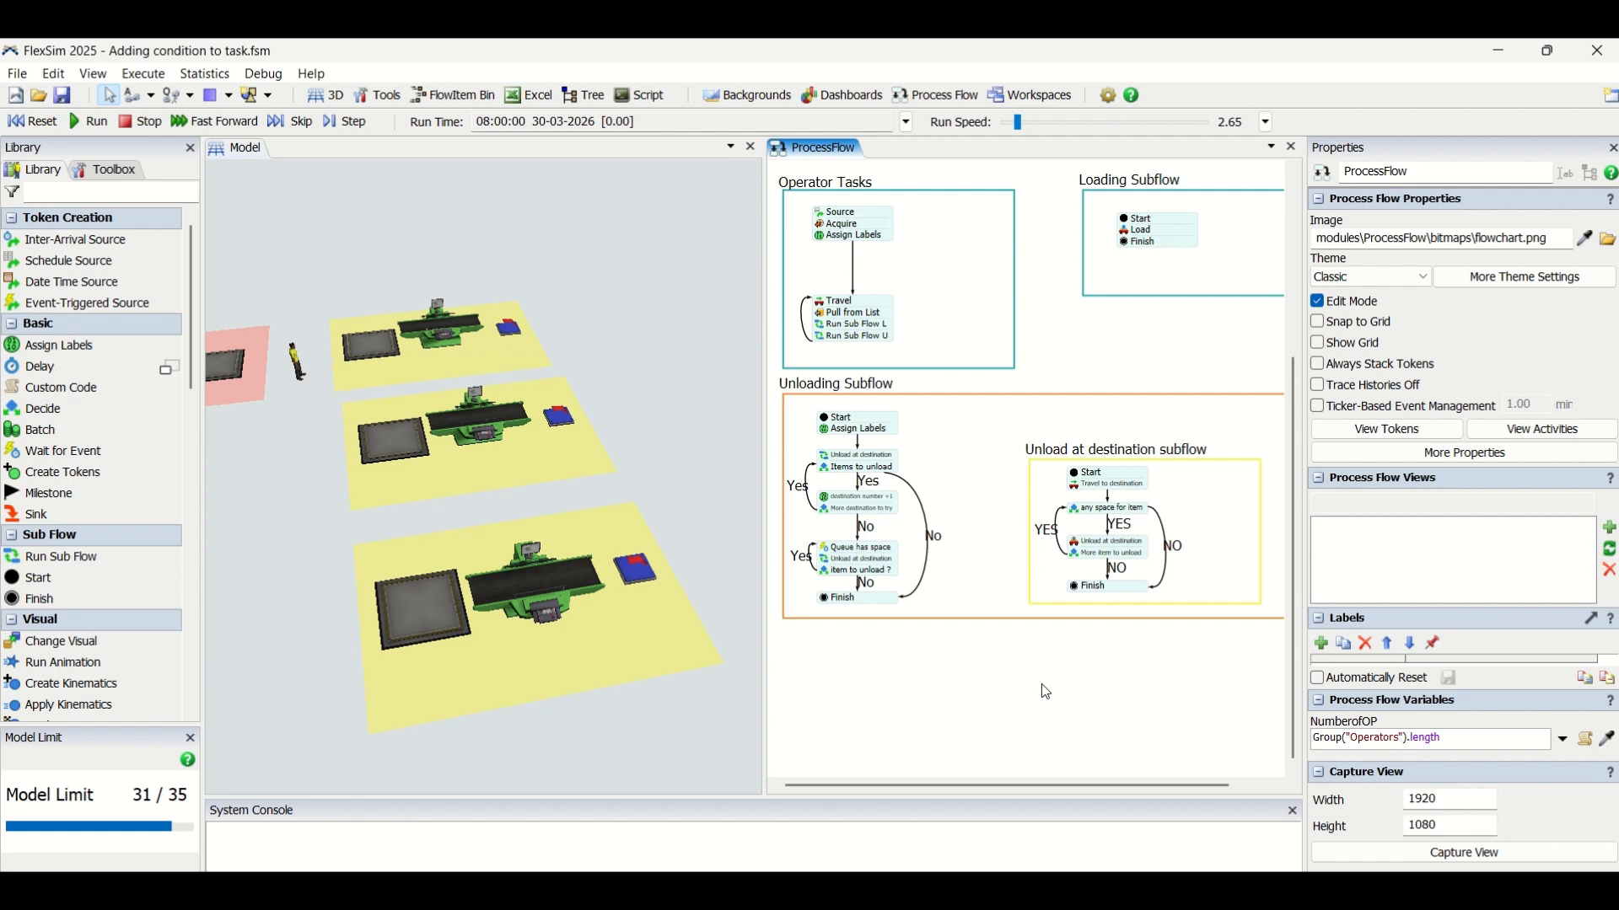
# - Inspect the "destination number +1" and "Queue has space" activity blocks in the Unloading Subflow
pyautogui.scroll(3, 1037, 435)
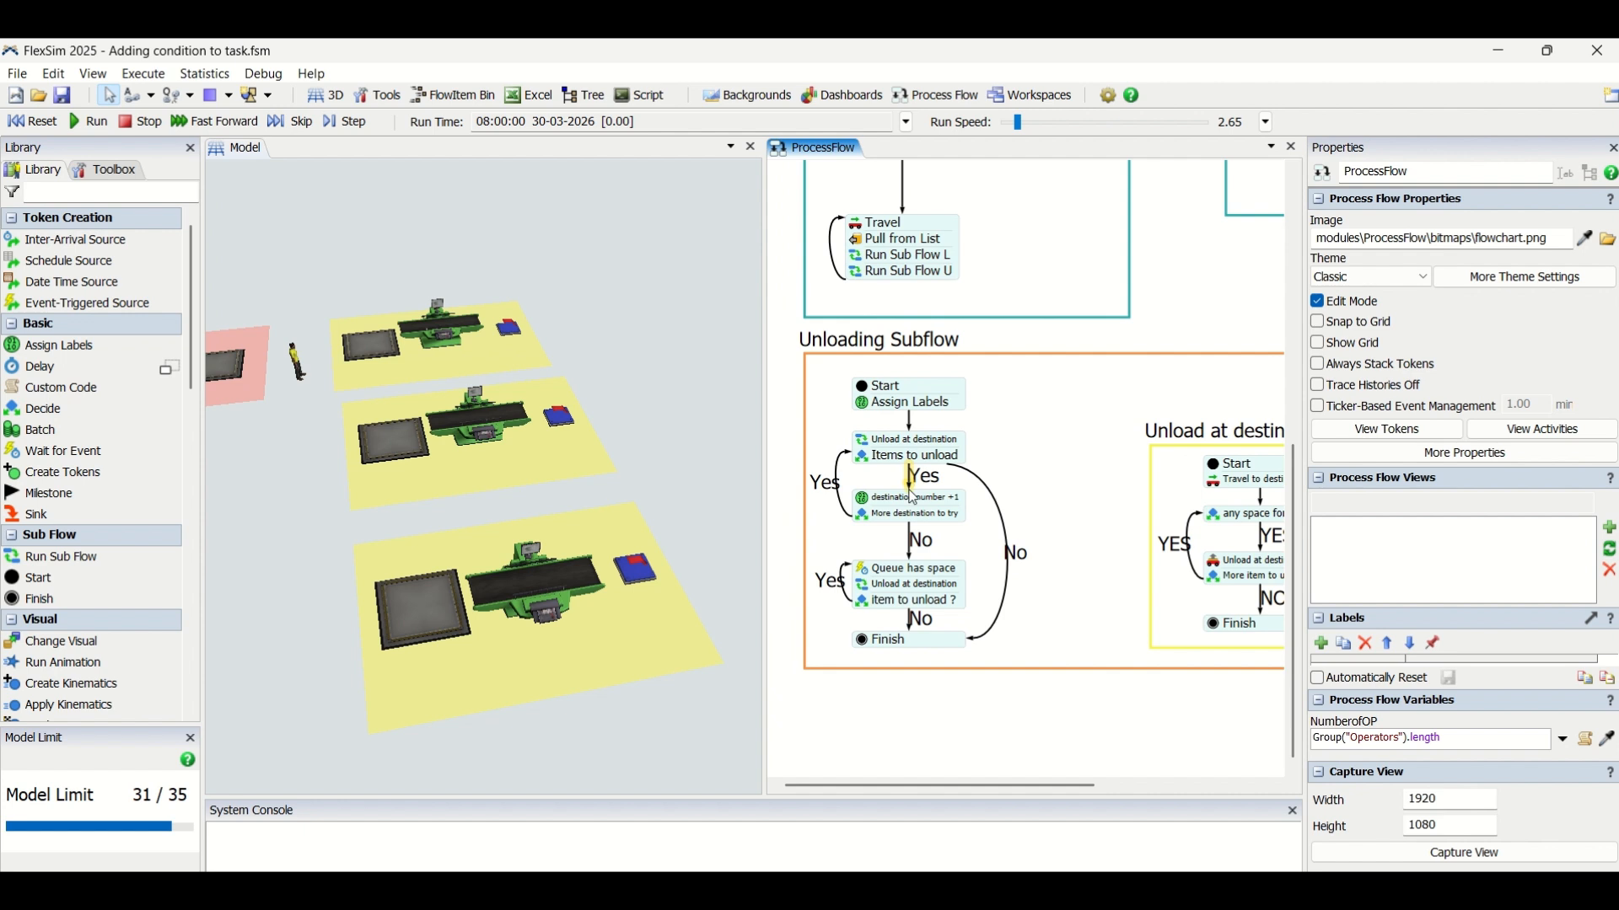
pyautogui.click(949, 520)
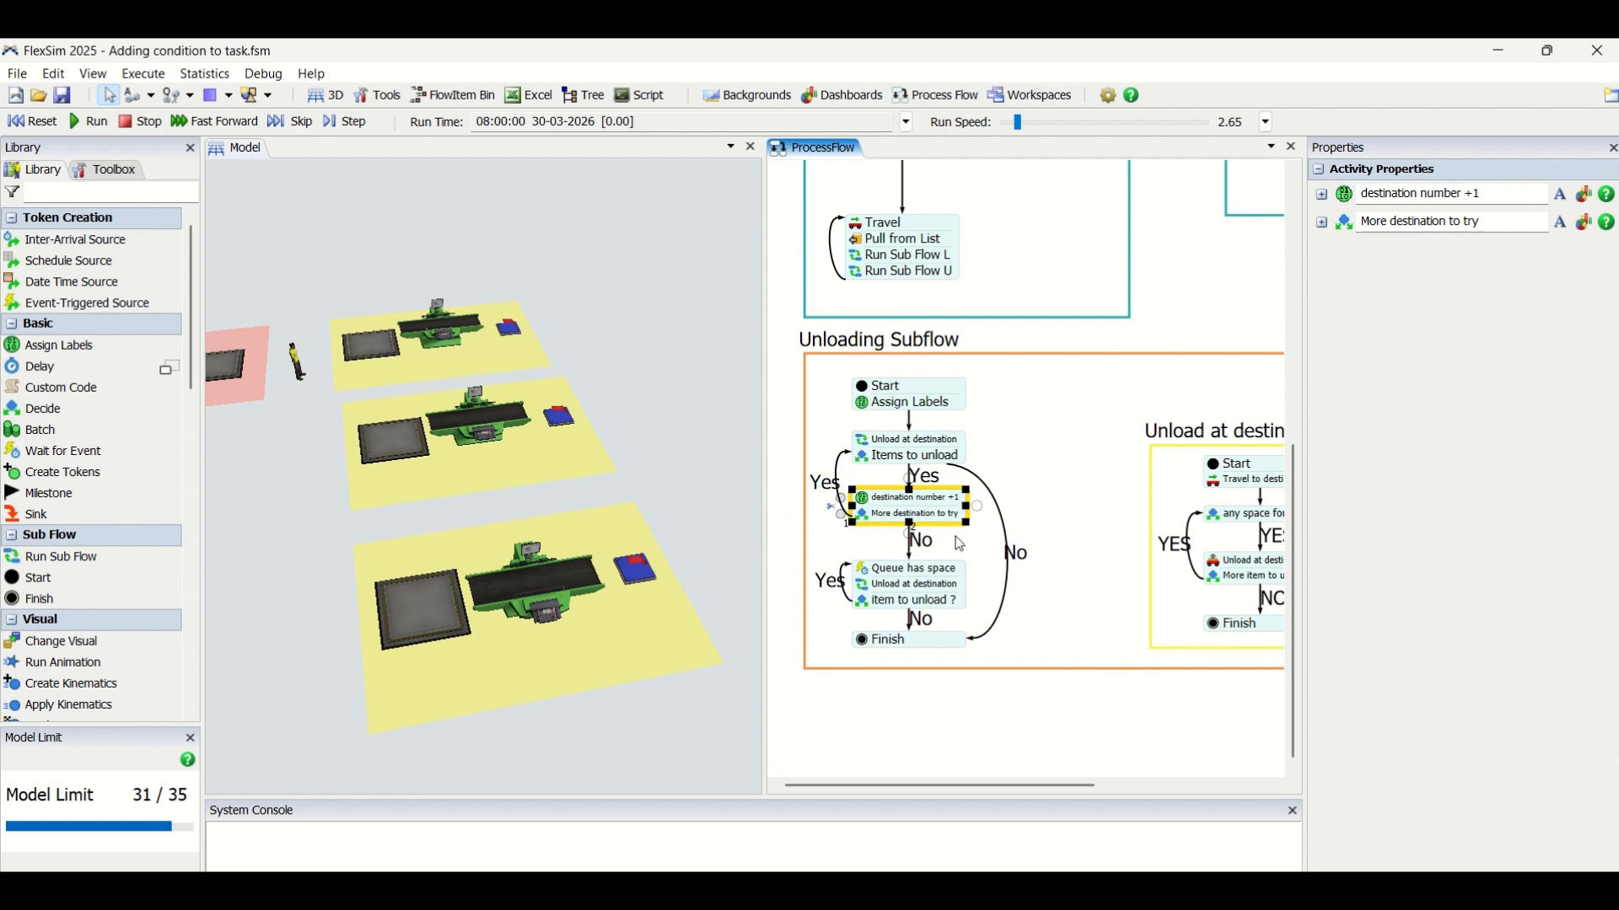
pyautogui.click(910, 596)
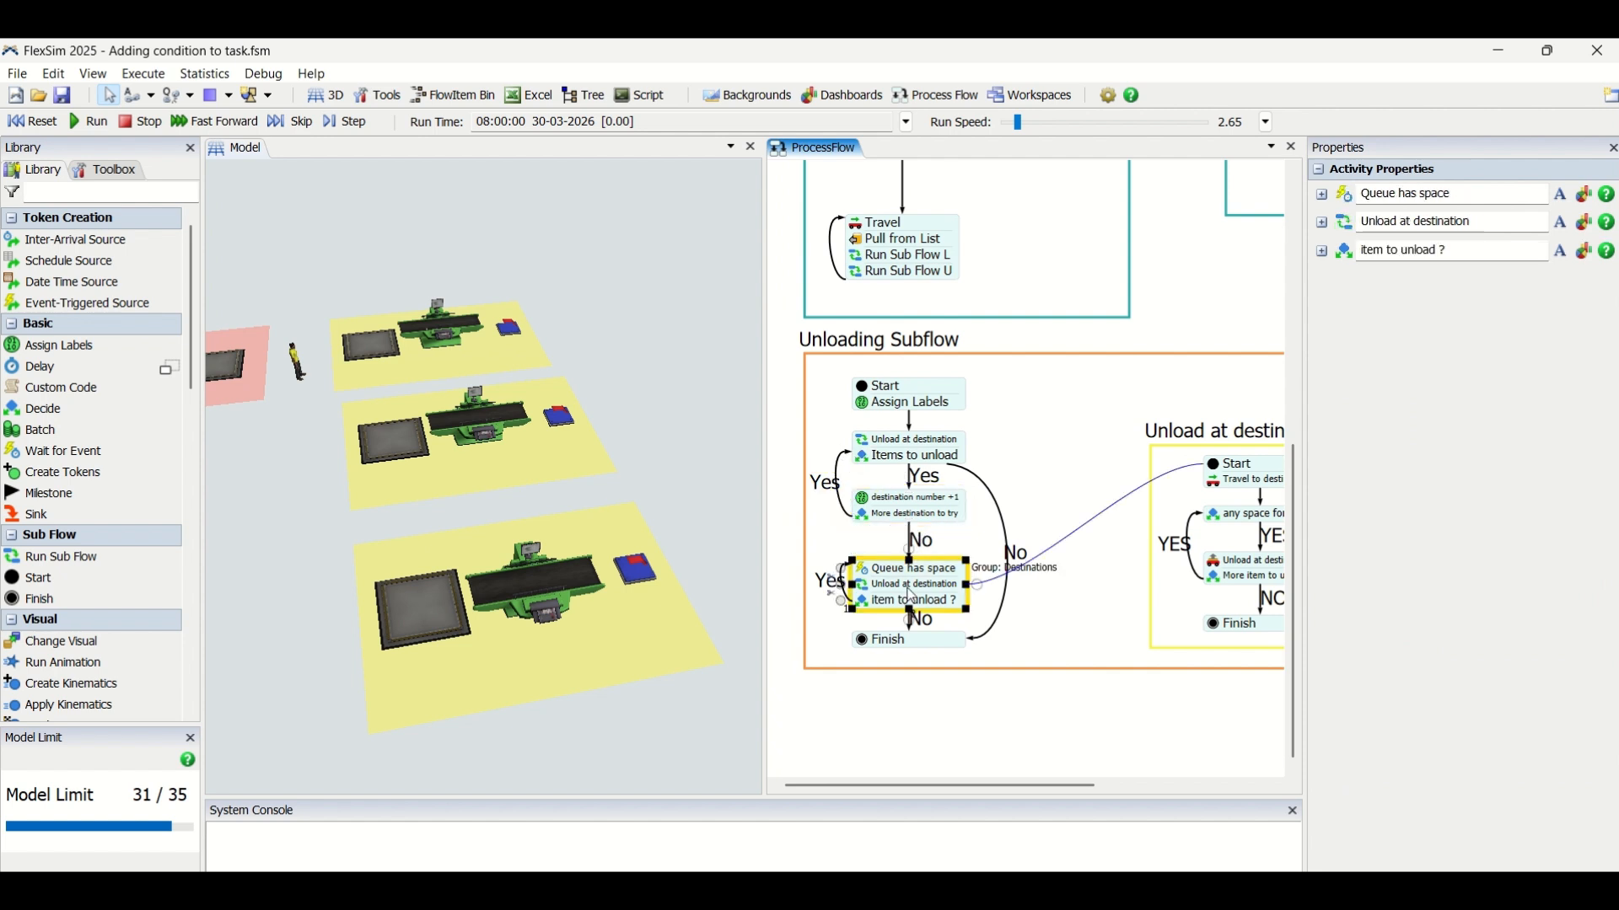
pyautogui.click(1094, 483)
pyautogui.scroll(-1, 1050, 477)
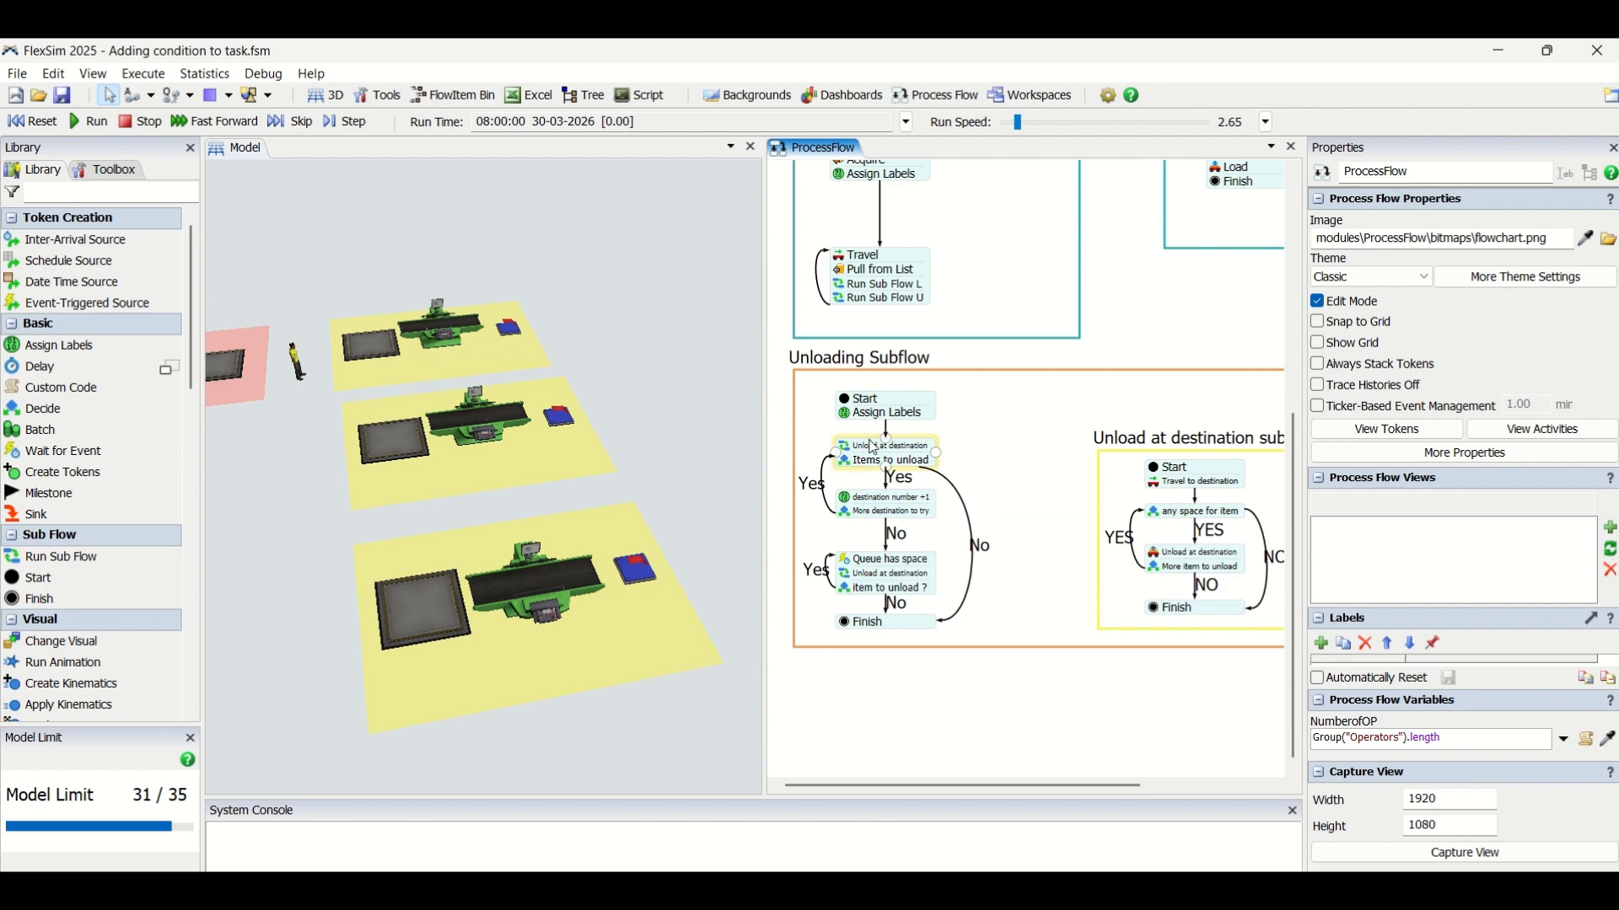
# - View the settings of the Assign Labels activity below Start in the Unloading Subflow and close them
pyautogui.scroll(2, 838, 371)
pyautogui.scroll(3, 833, 366)
pyautogui.scroll(-2, 832, 367)
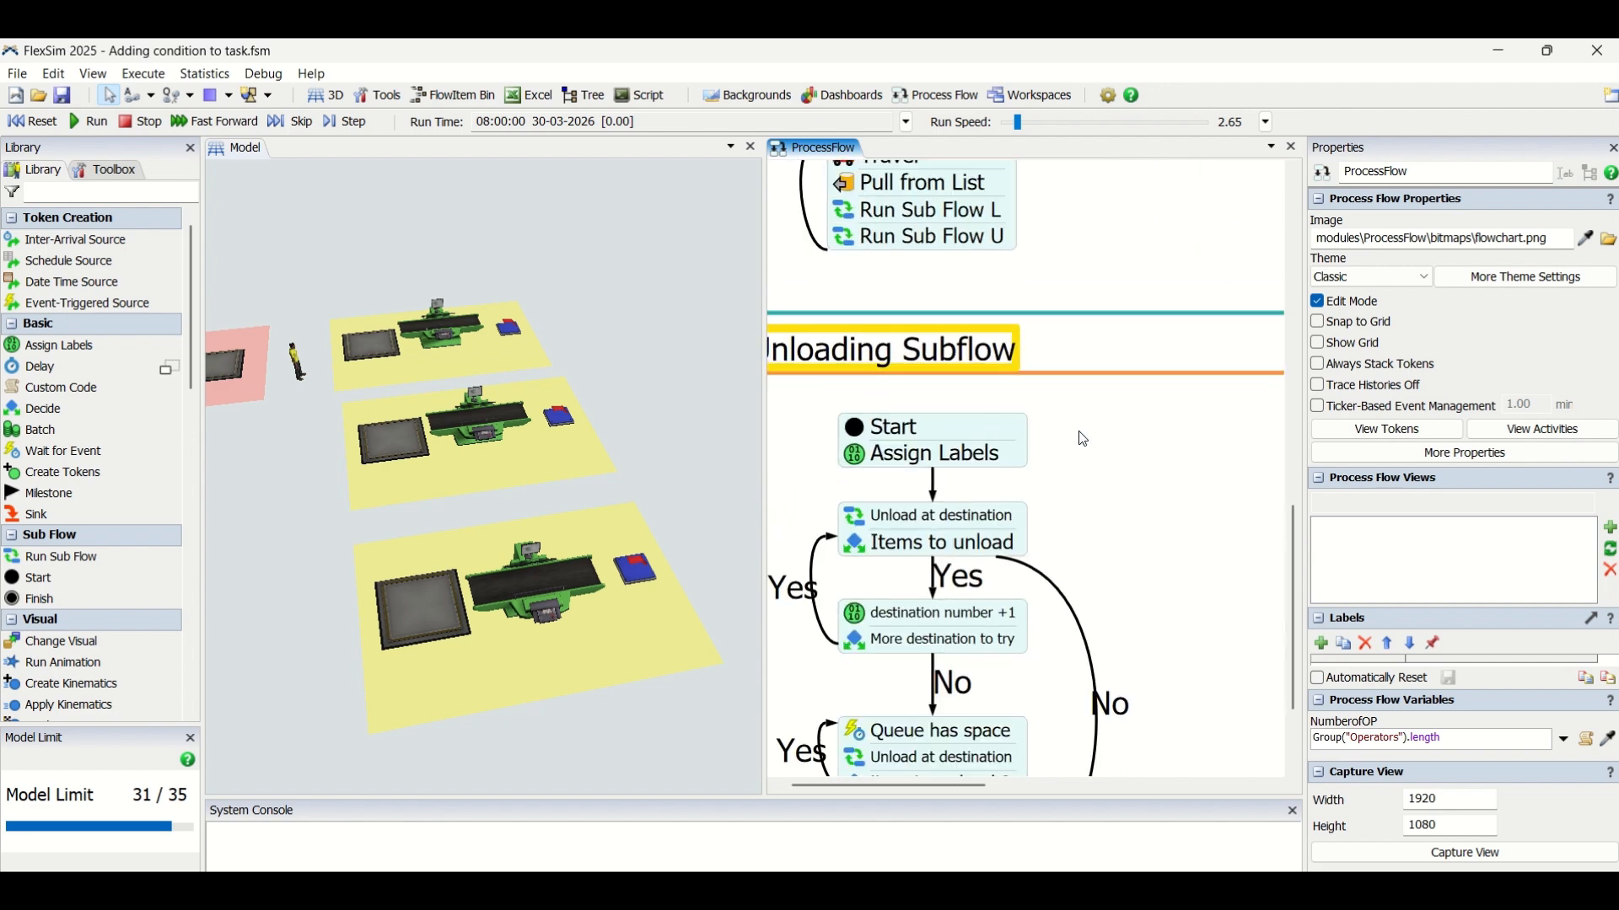
pyautogui.moveTo(1079, 433); pyautogui.dragTo(1135, 431)
pyautogui.click(915, 462)
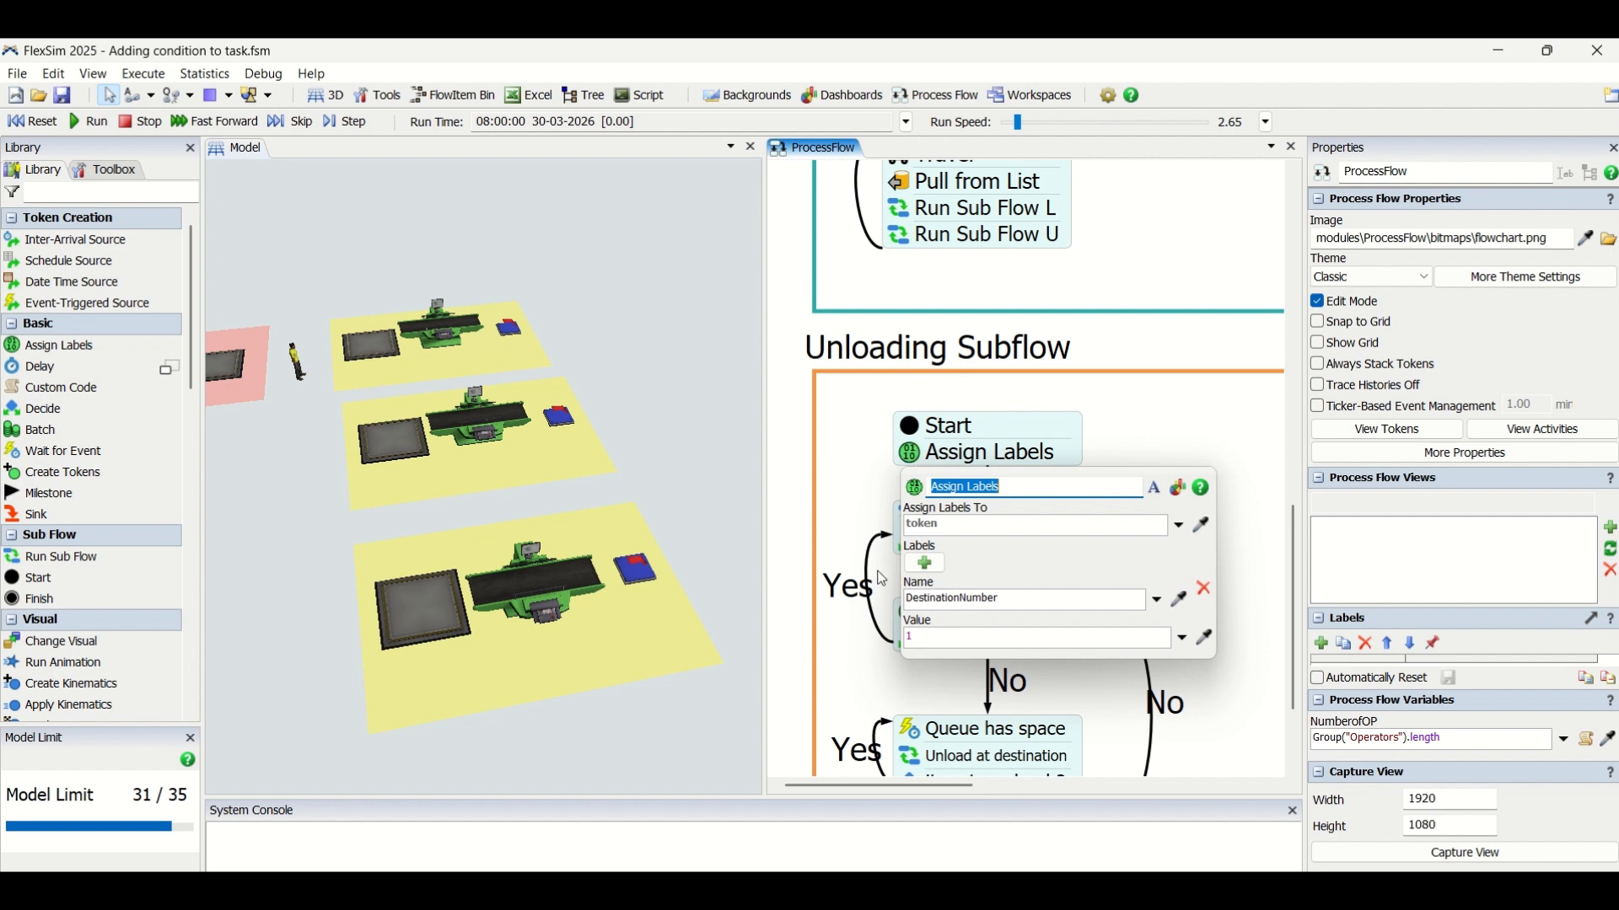
pyautogui.click(881, 484)
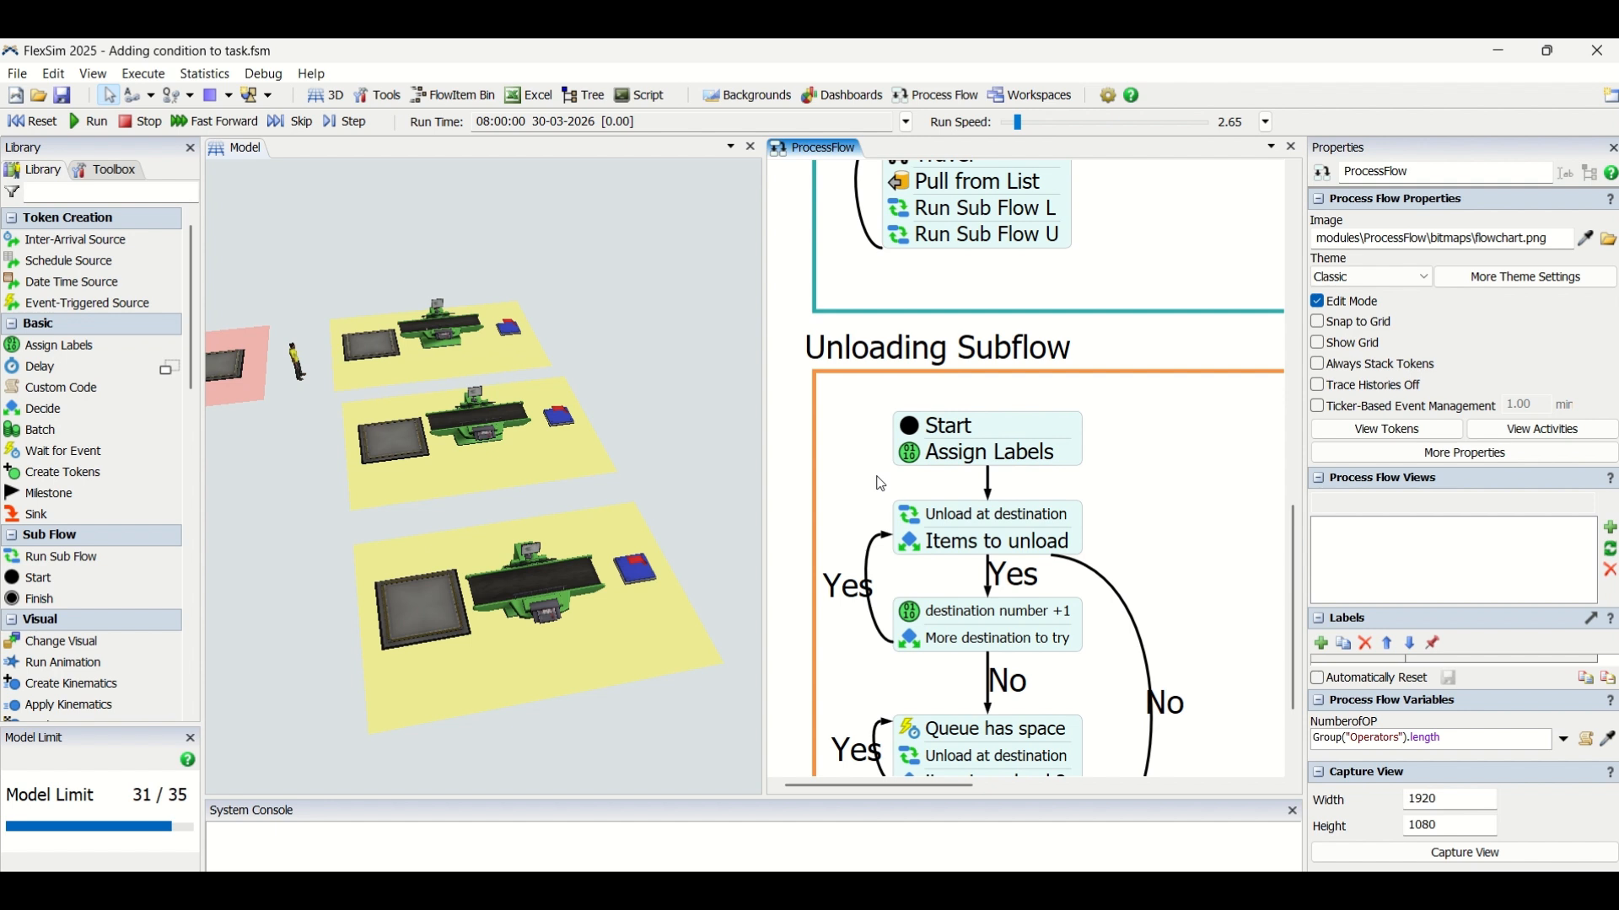
pyautogui.moveTo(881, 484); pyautogui.dragTo(866, 422)
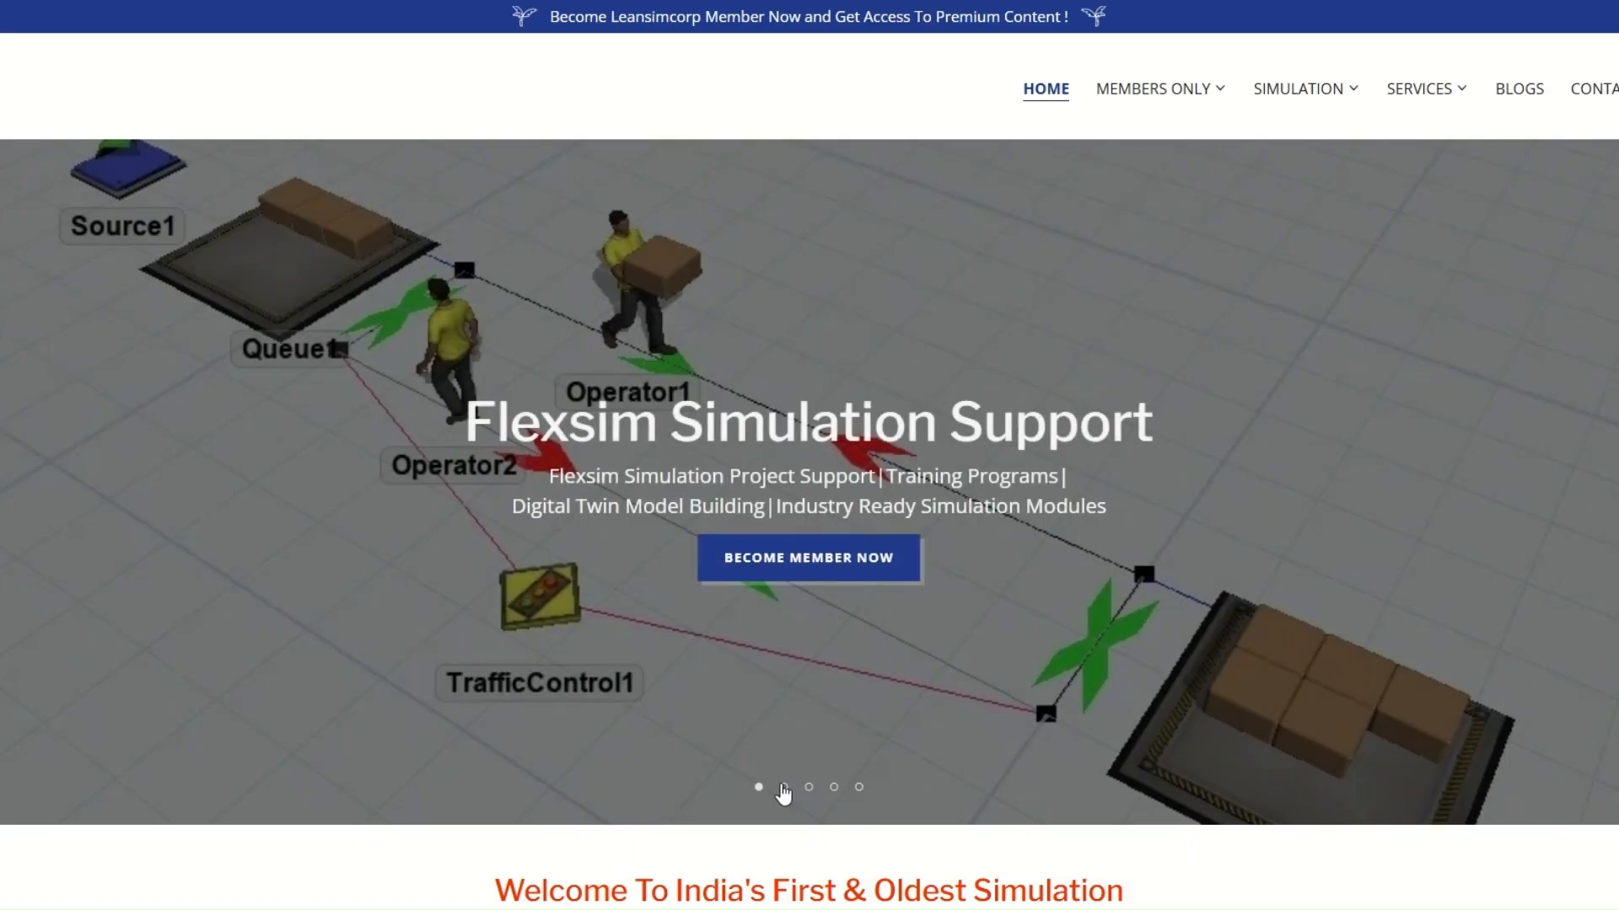
# - On the Leansimcorp website's home page, view the banner slides from the second to the fifth
pyautogui.click(783, 789)
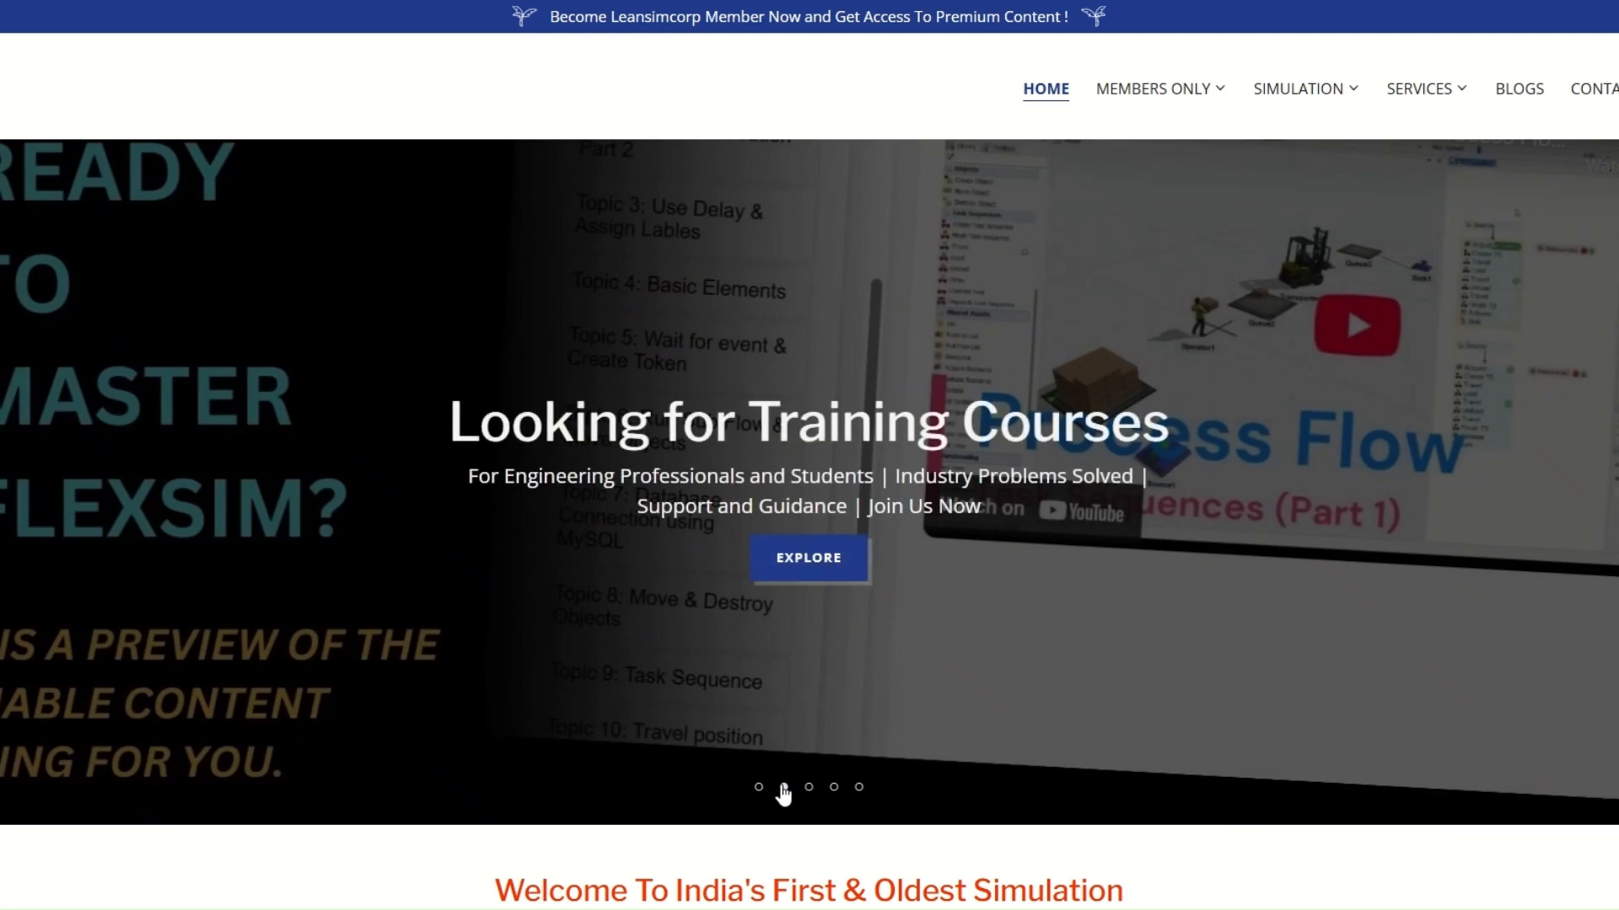
pyautogui.click(808, 787)
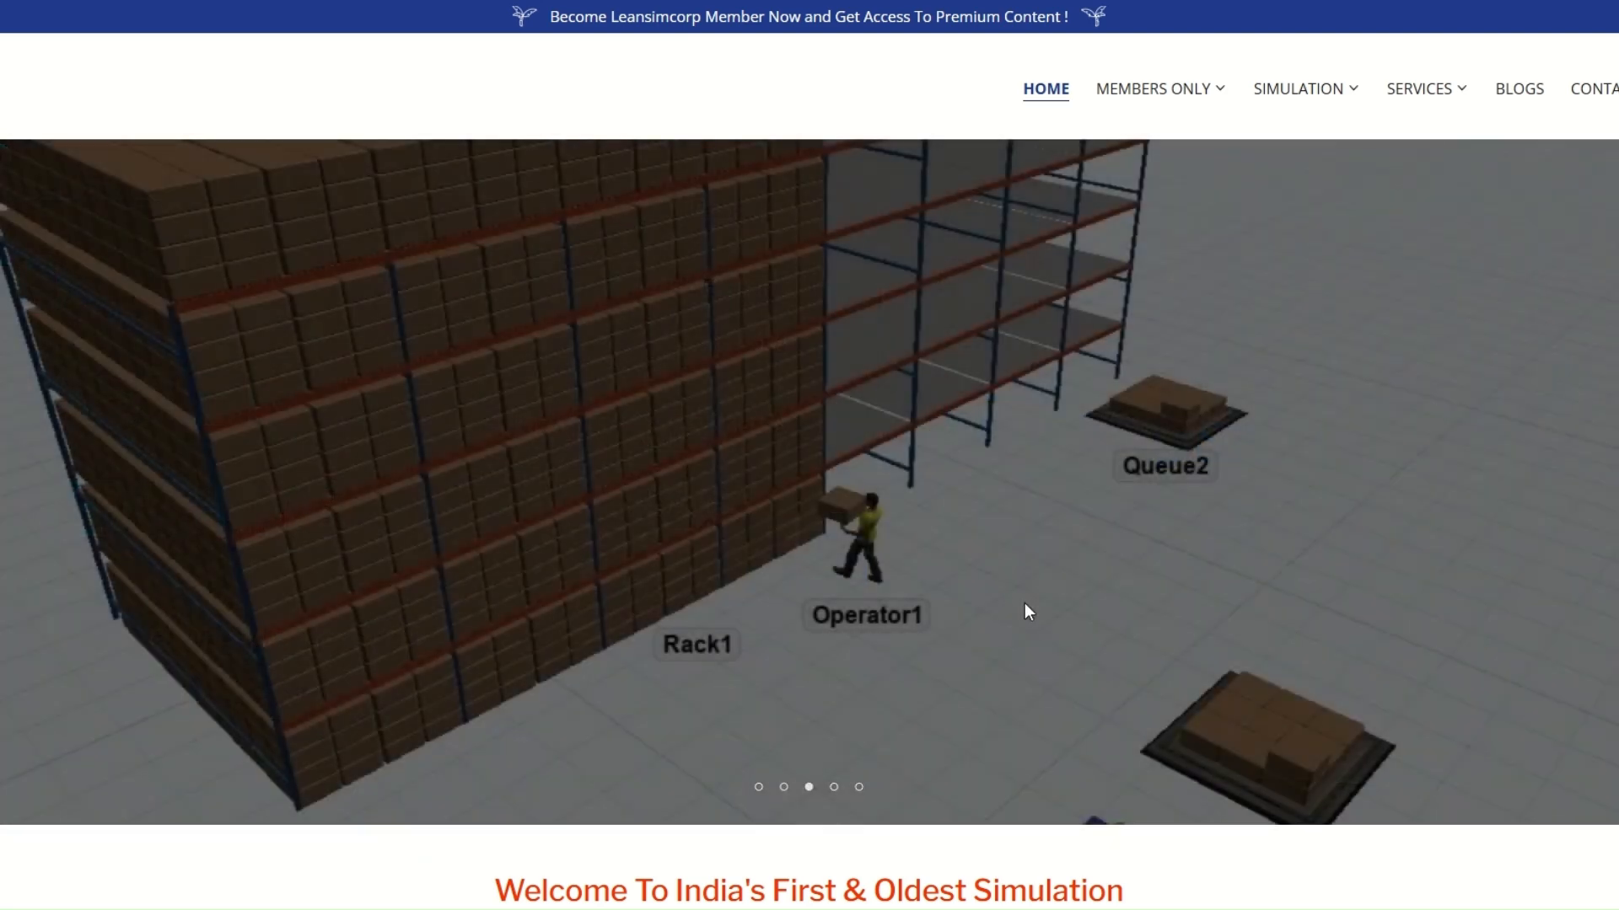
pyautogui.click(834, 788)
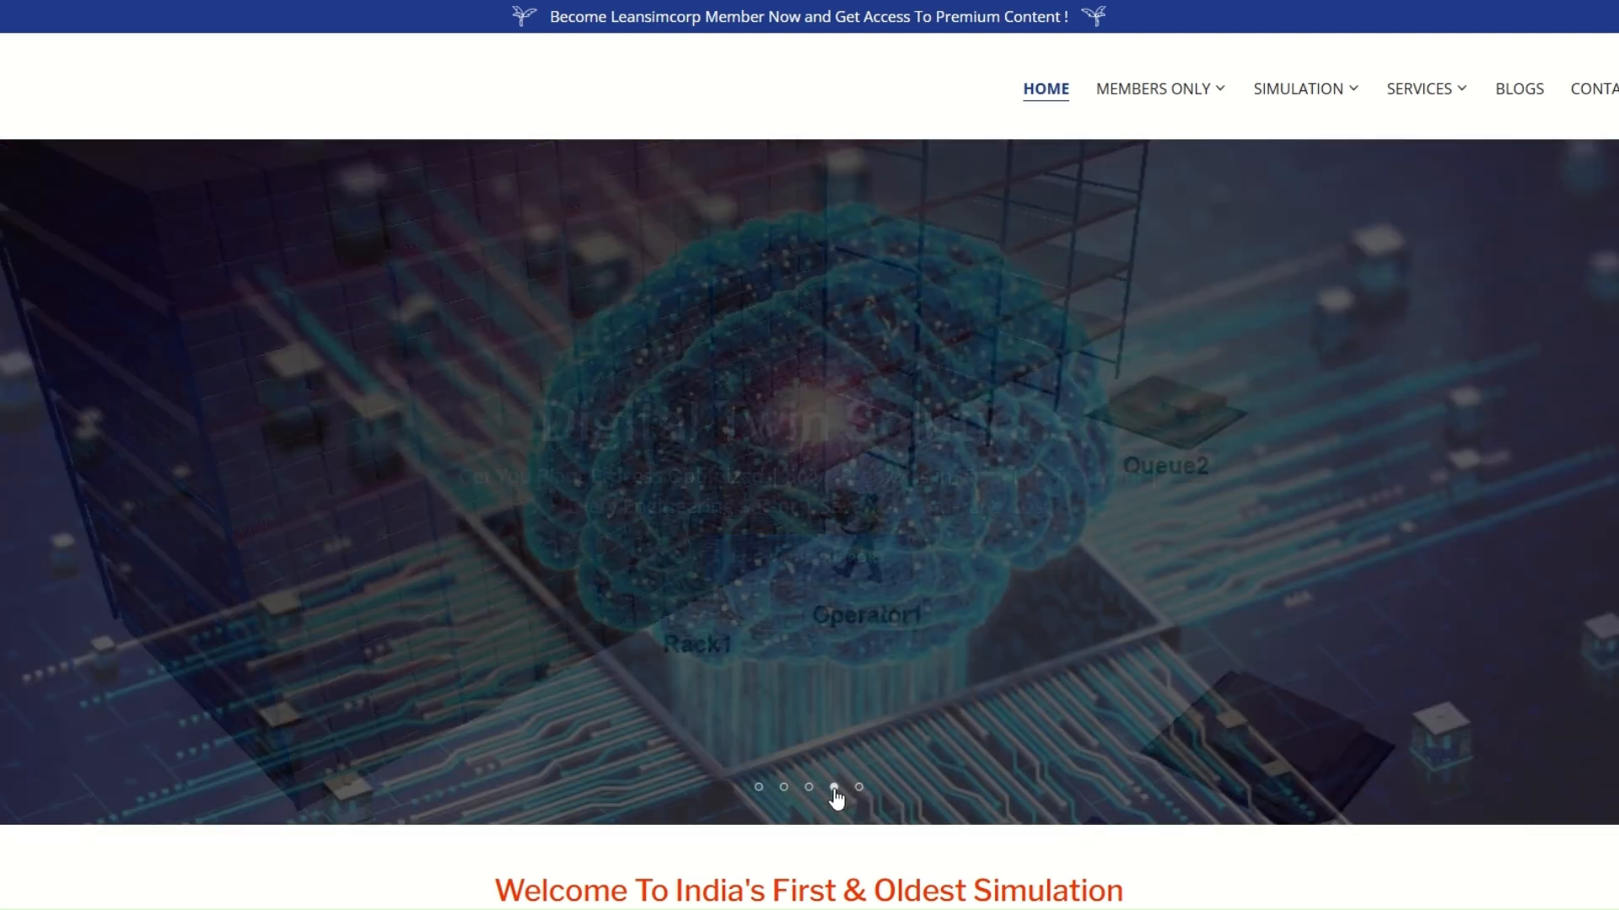
pyautogui.click(865, 789)
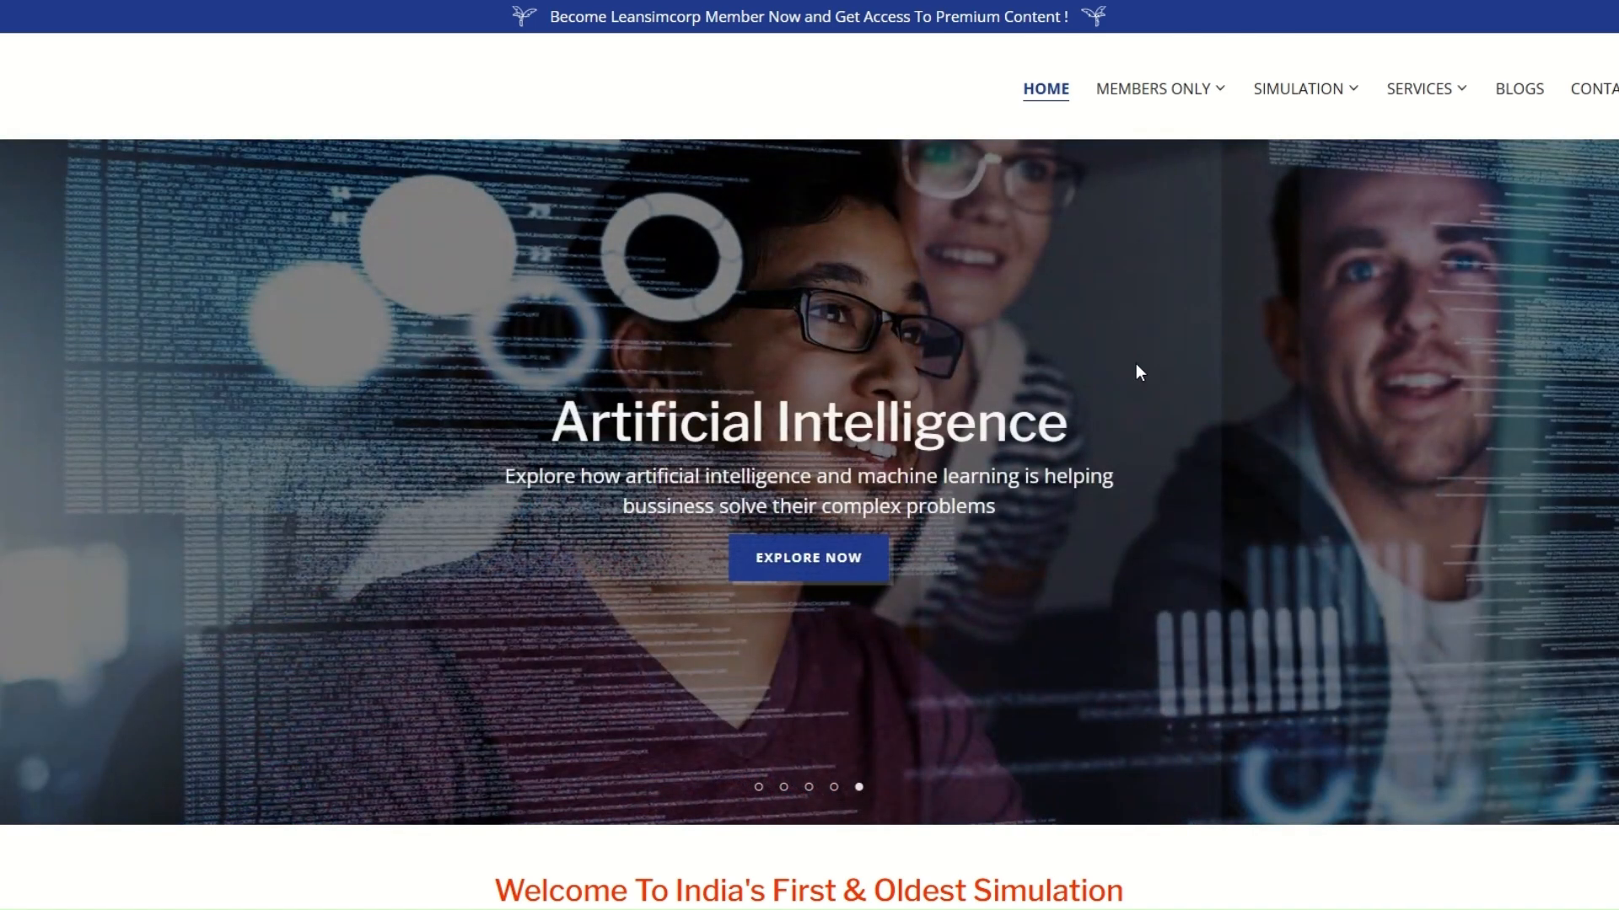